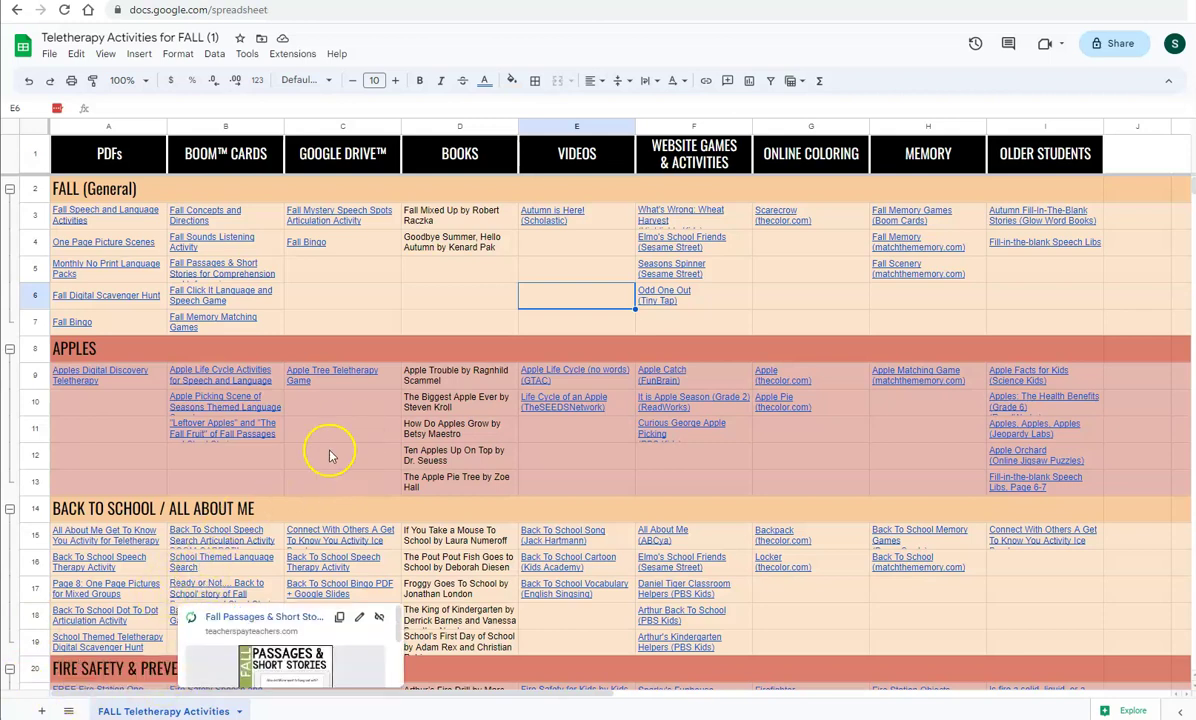
Step: Read the tips attached to the column headings, including Boom Cards and Videos
left_click(335, 294)
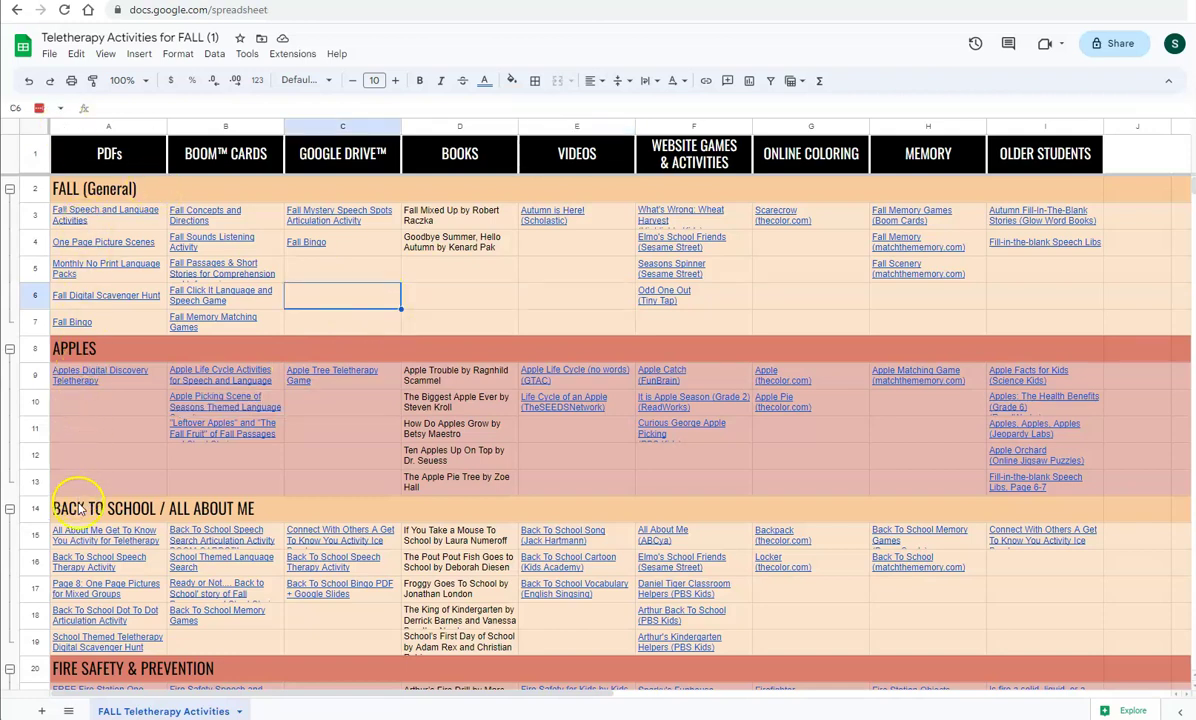
mouse_move(143, 298)
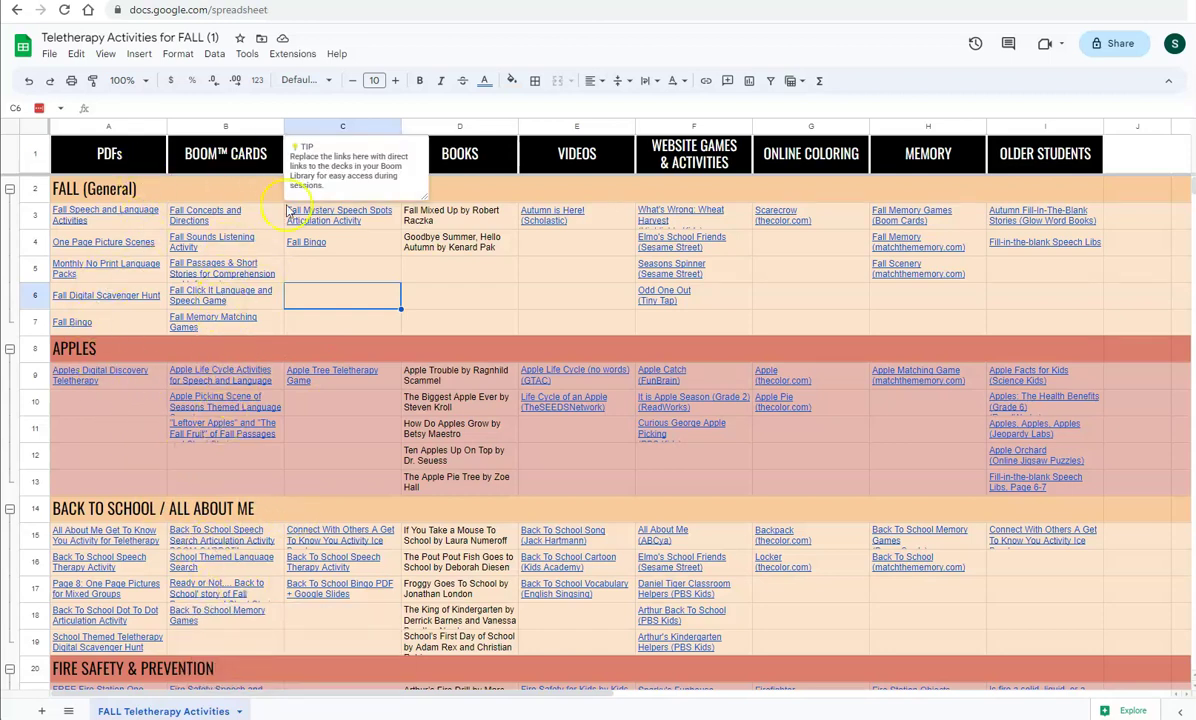
mouse_move(302, 214)
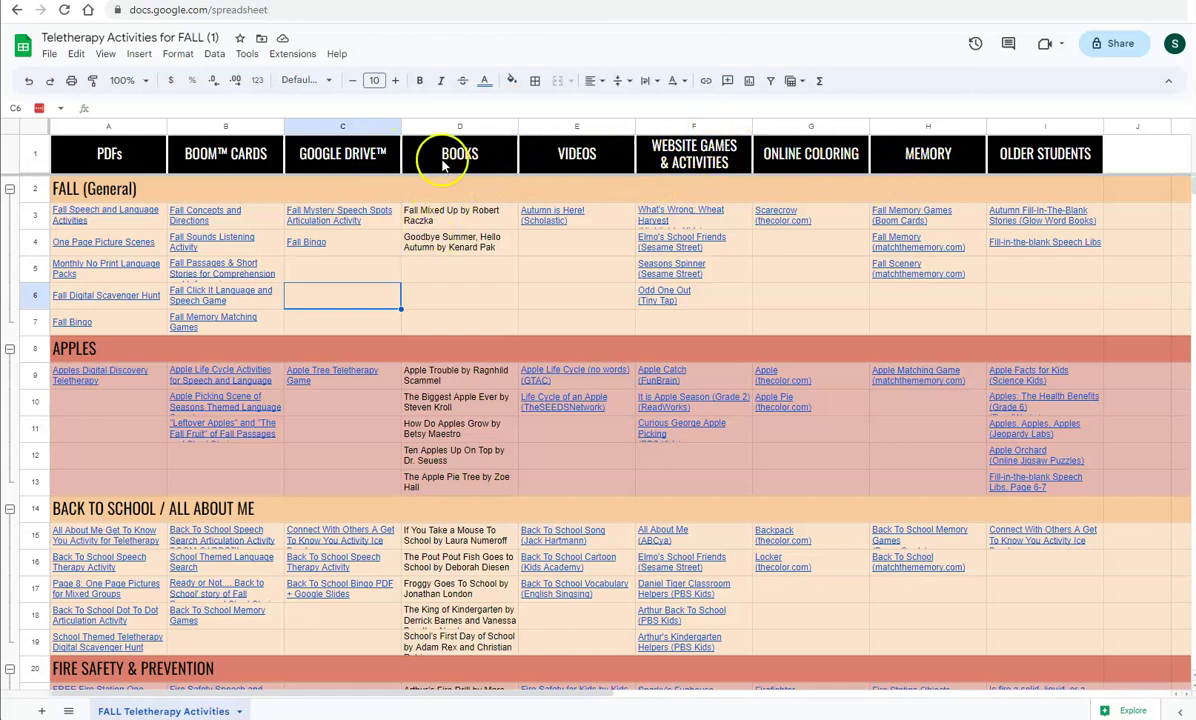
mouse_move(390, 163)
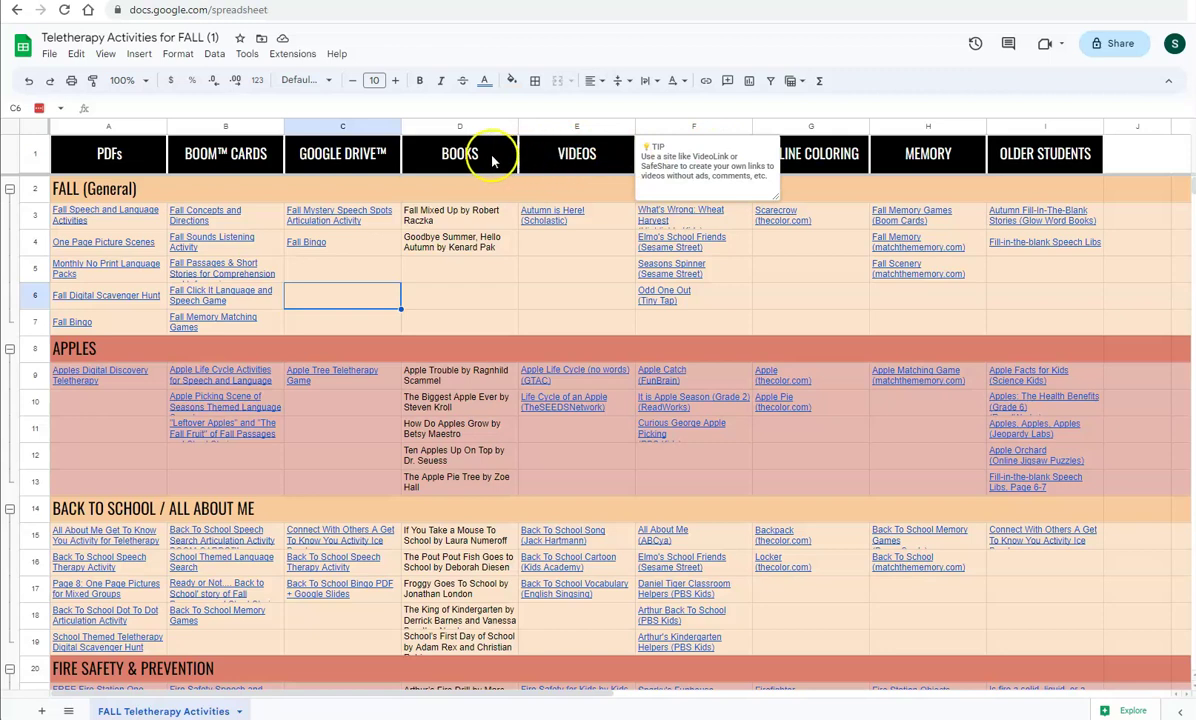
mouse_move(490, 160)
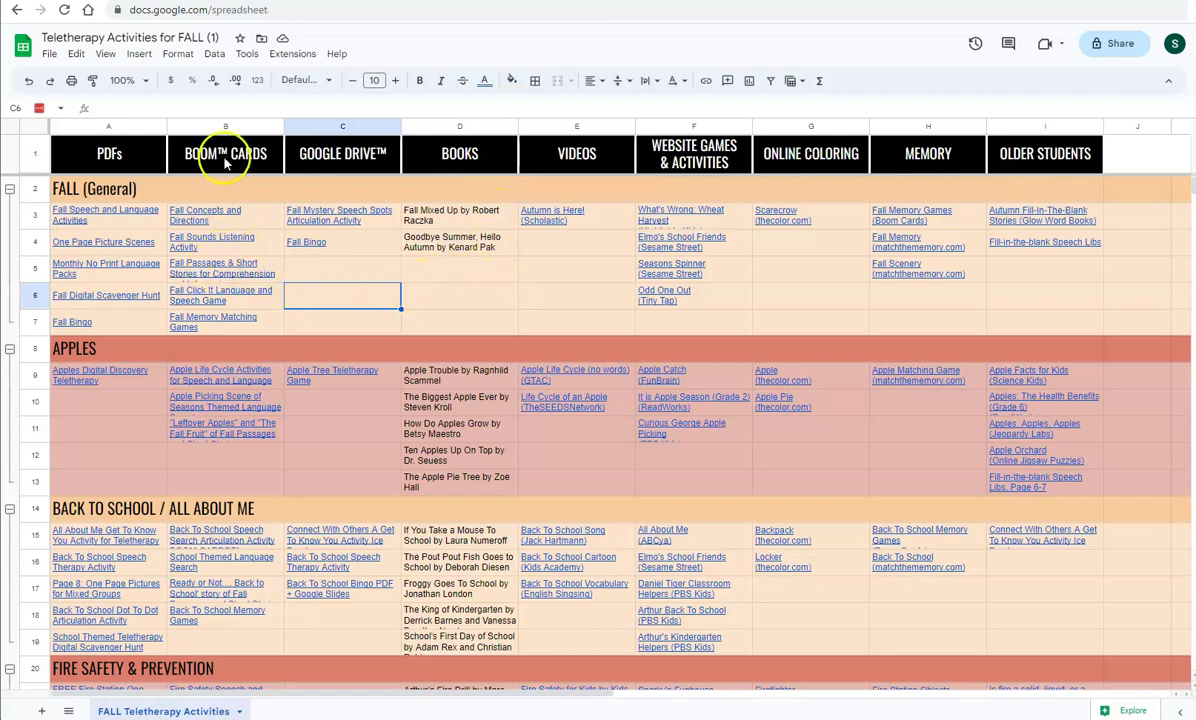
mouse_move(224, 170)
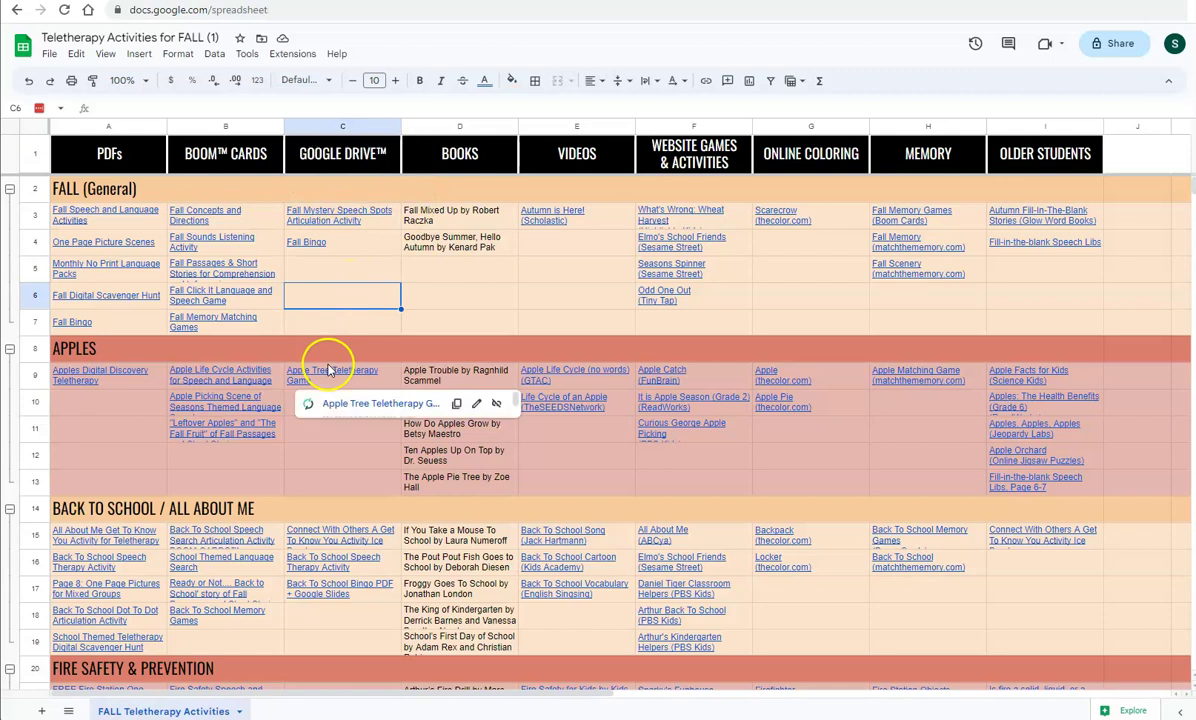
Step: Collapse the row groups under Fall (General), Apples and Back To School / All About Me
left_click(10, 191)
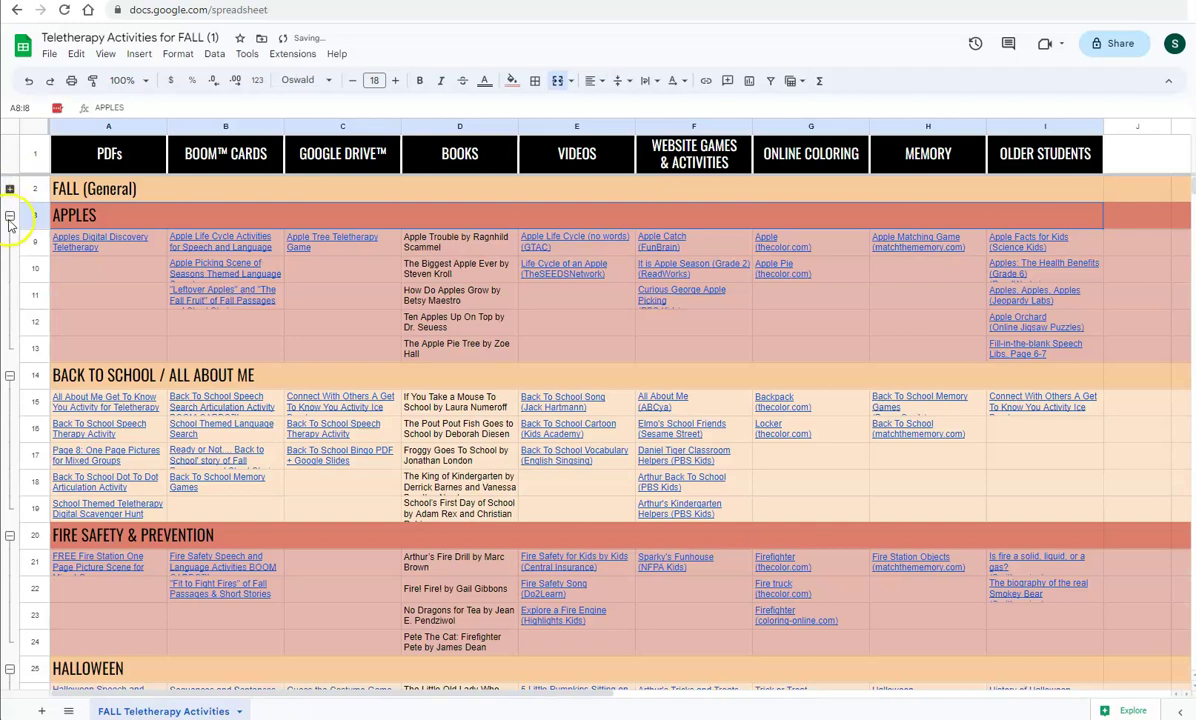
left_click(10, 216)
left_click(10, 242)
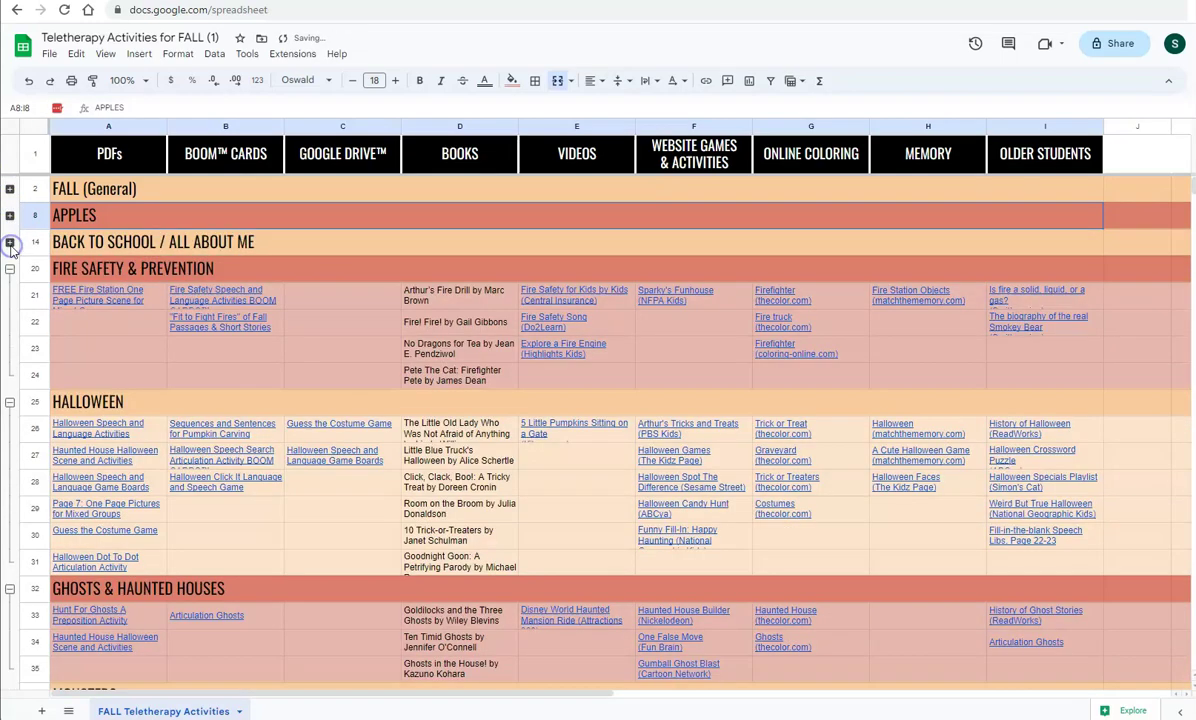
Step: Expand the Back To School / All About Me, Apples and Fall (General) row groups again
left_click(10, 242)
left_click(10, 216)
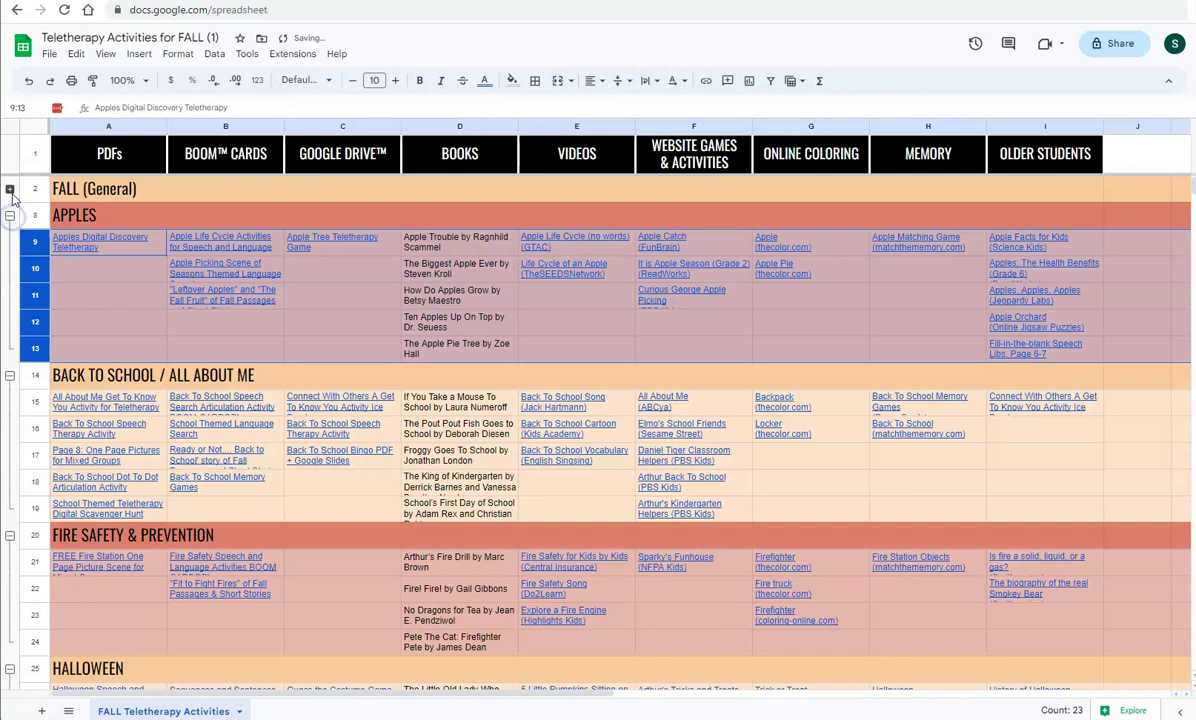
left_click(10, 189)
Step: Preview the One Page Picture Scenes, Monthly No Print Language Packs and Google Drive Fall Bingo links in the Fall (General) section
left_click(60, 240)
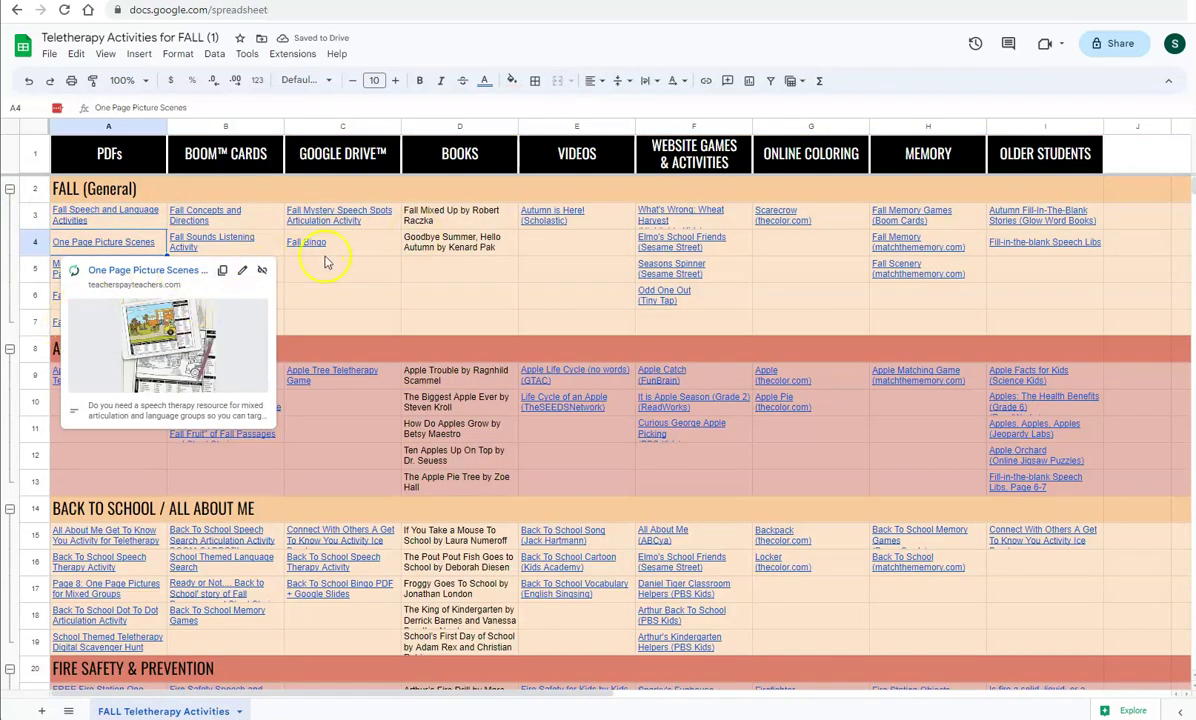
mouse_move(306, 242)
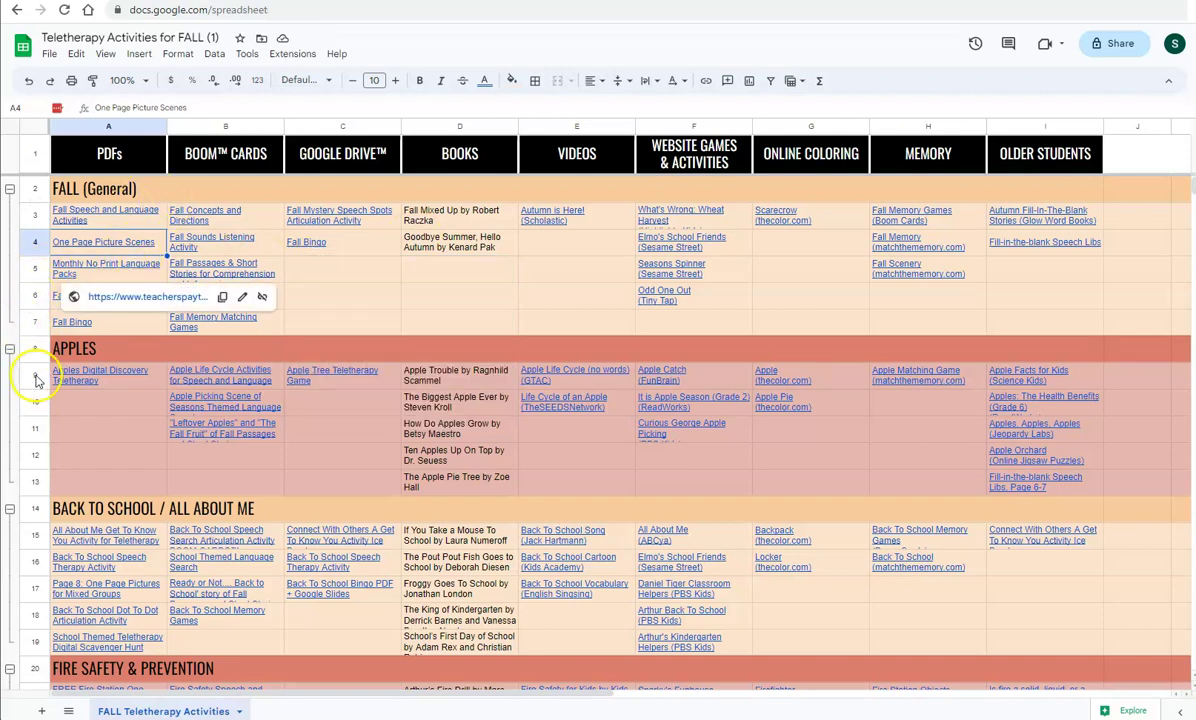
left_click(320, 305)
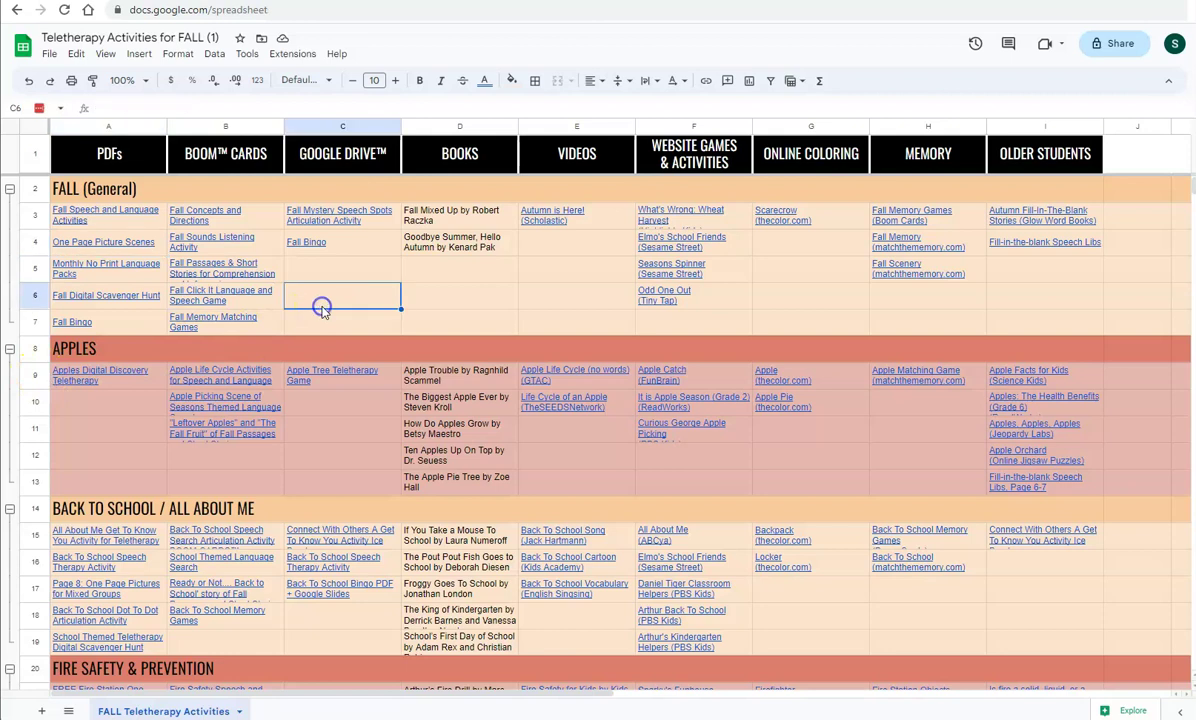
left_click(103, 266)
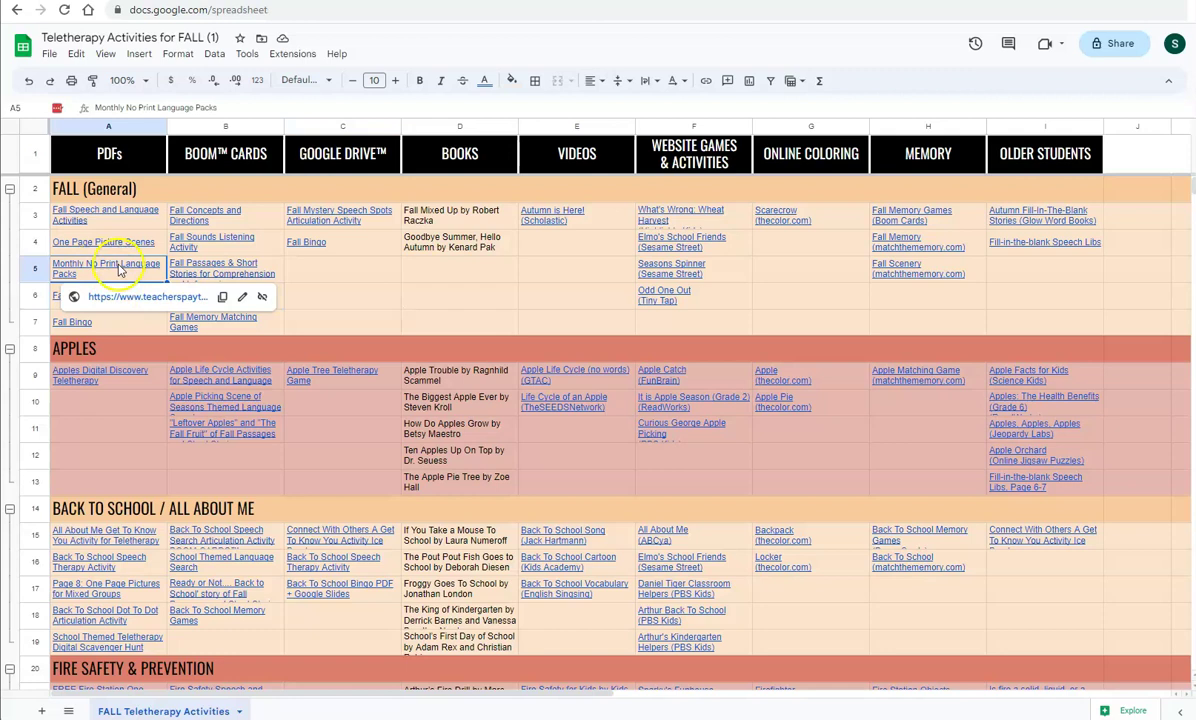
left_click(303, 243)
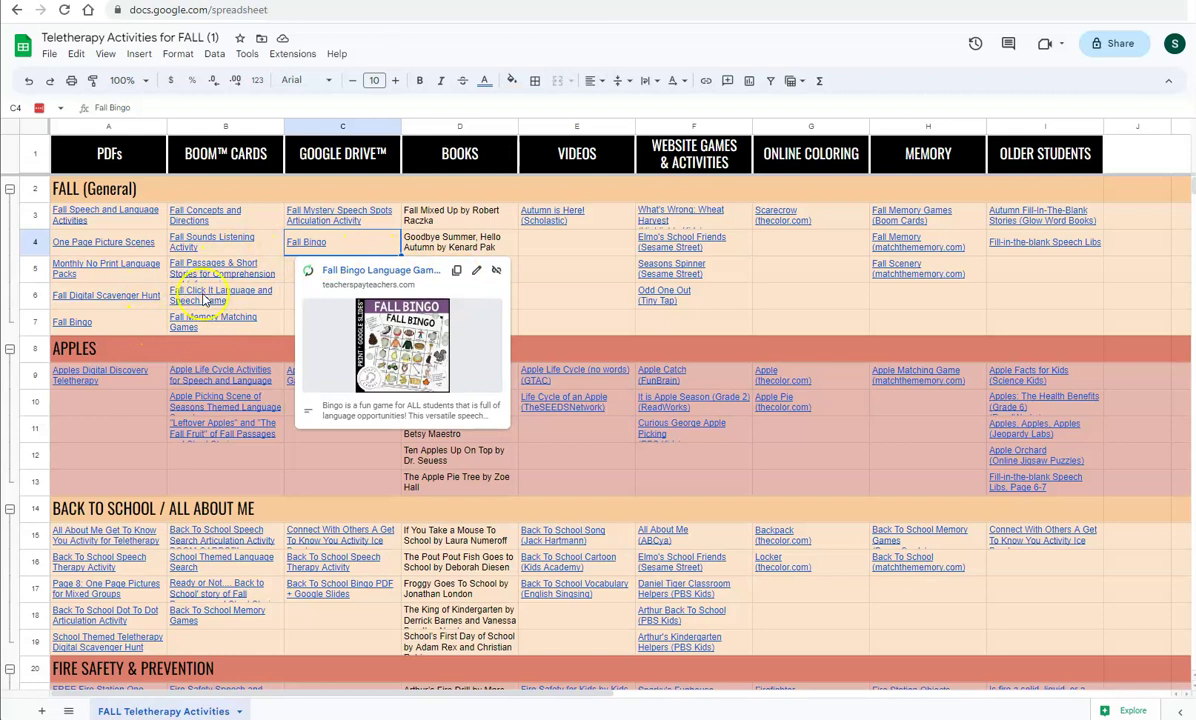
mouse_move(183, 298)
left_click(425, 290)
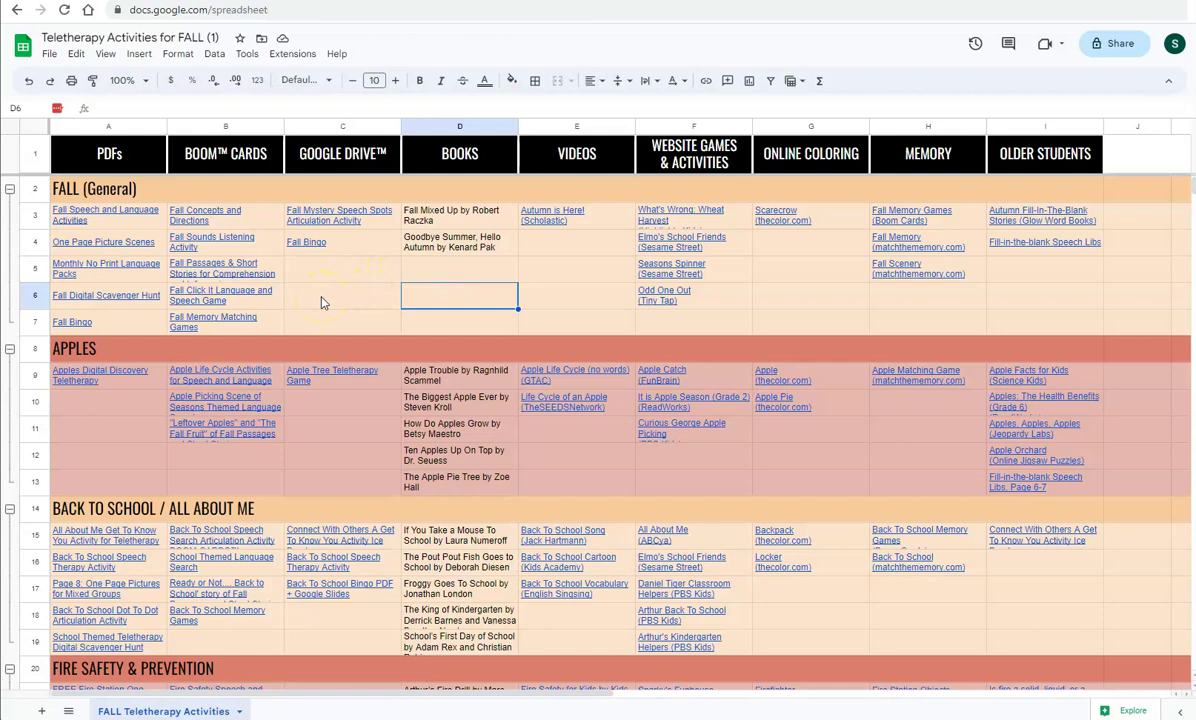
Step: Look through the themed sections down to Thanksgiving, and preview the Apple Orchard jigsaw puzzle link for older students
scroll(322, 303, "down", 2)
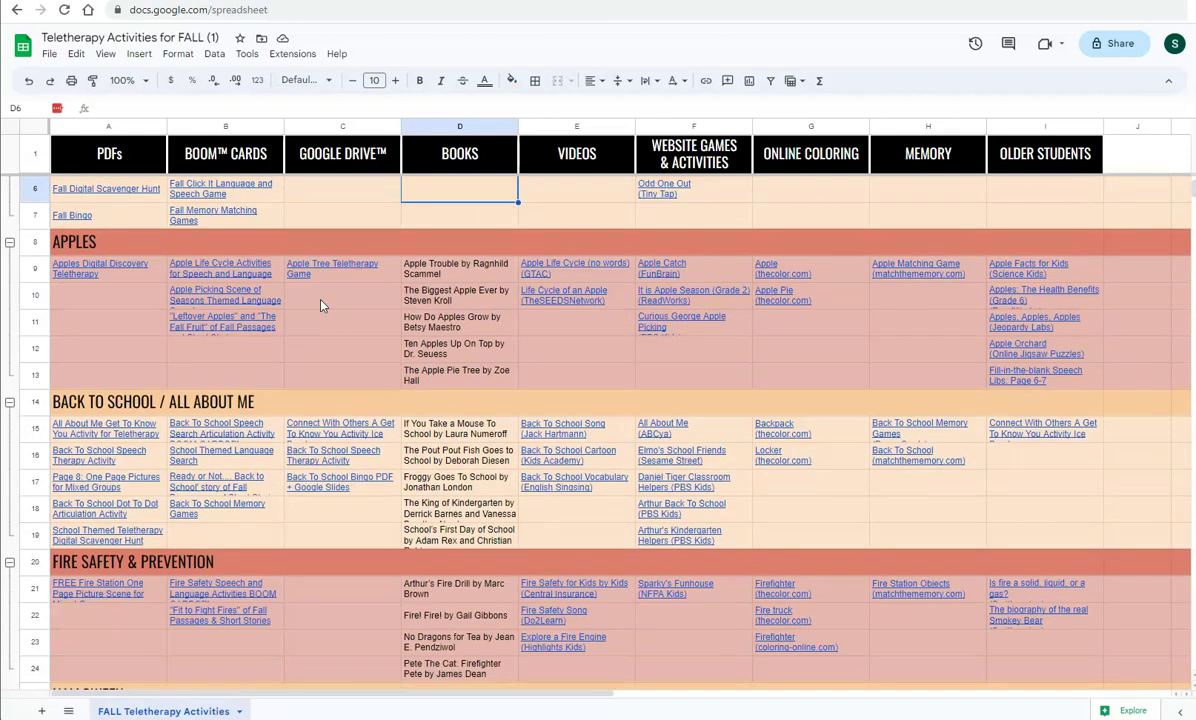
scroll(322, 305, "down", 1)
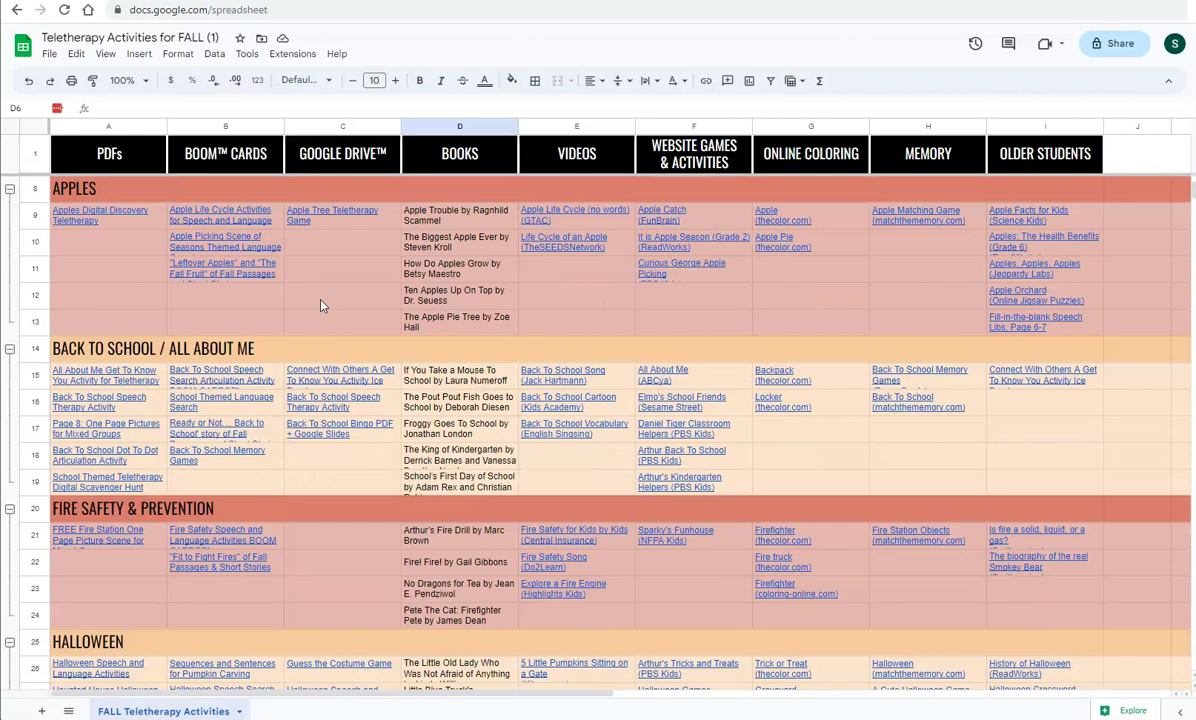
scroll(322, 305, "down", 8)
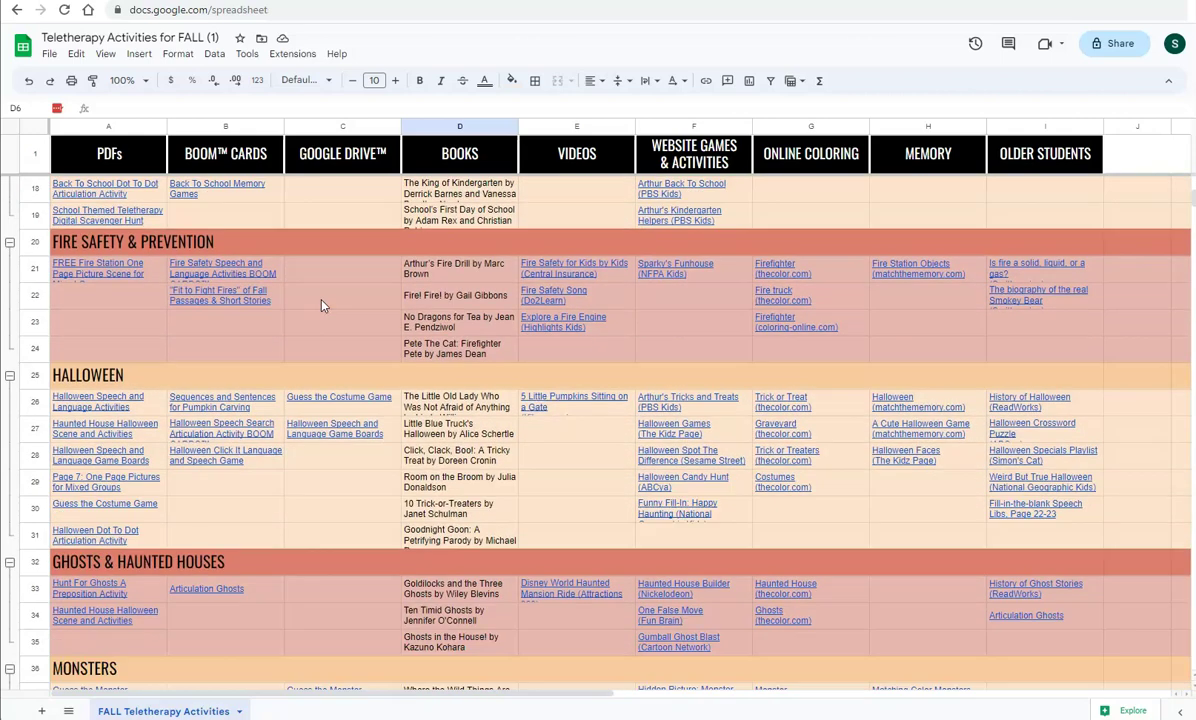
scroll(322, 305, "down", 6)
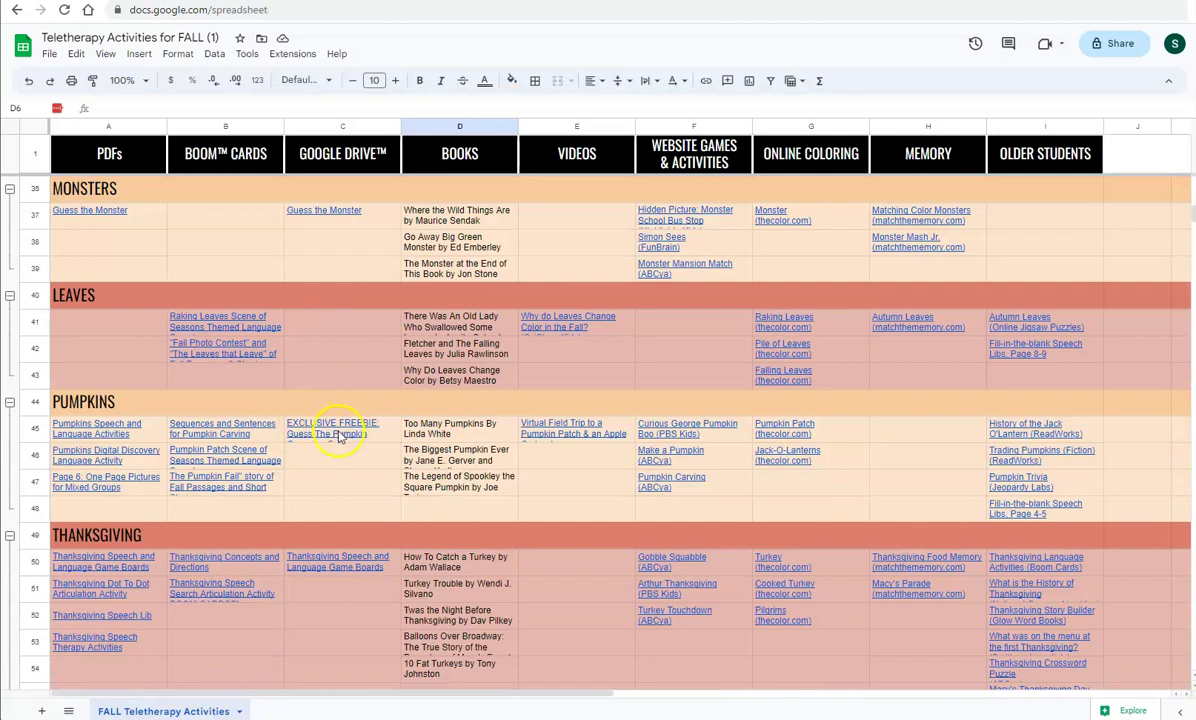
mouse_move(331, 425)
scroll(285, 384, "up", 10)
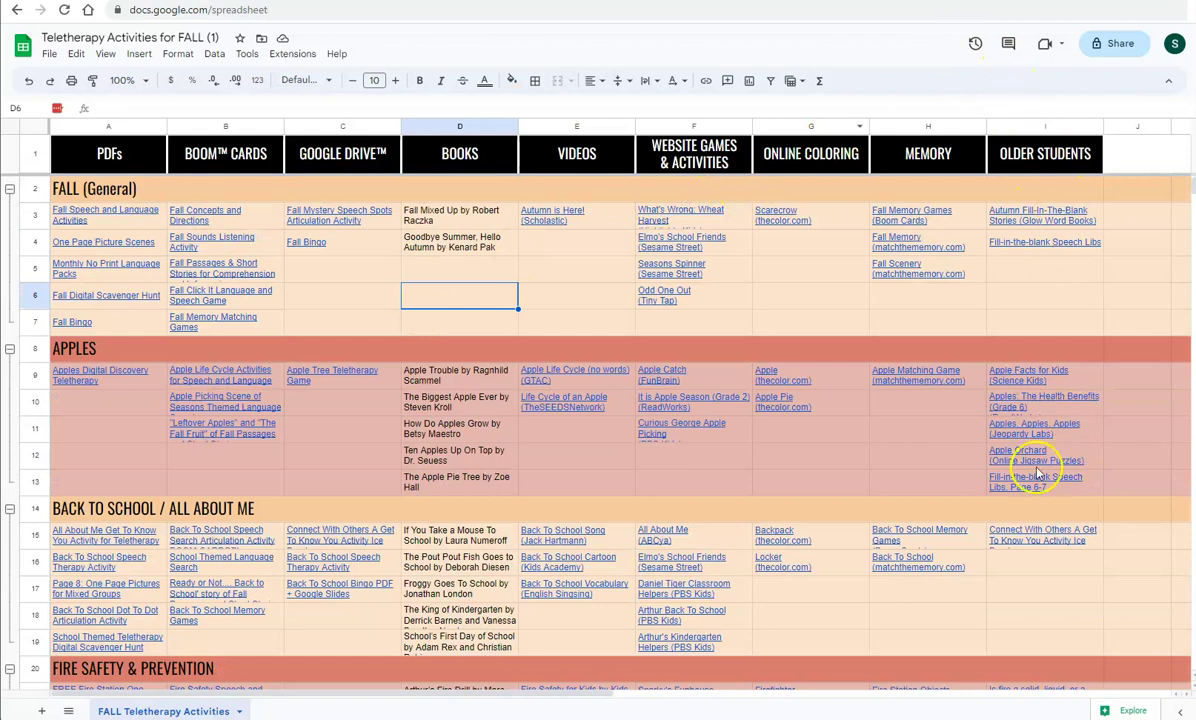
mouse_move(1040, 443)
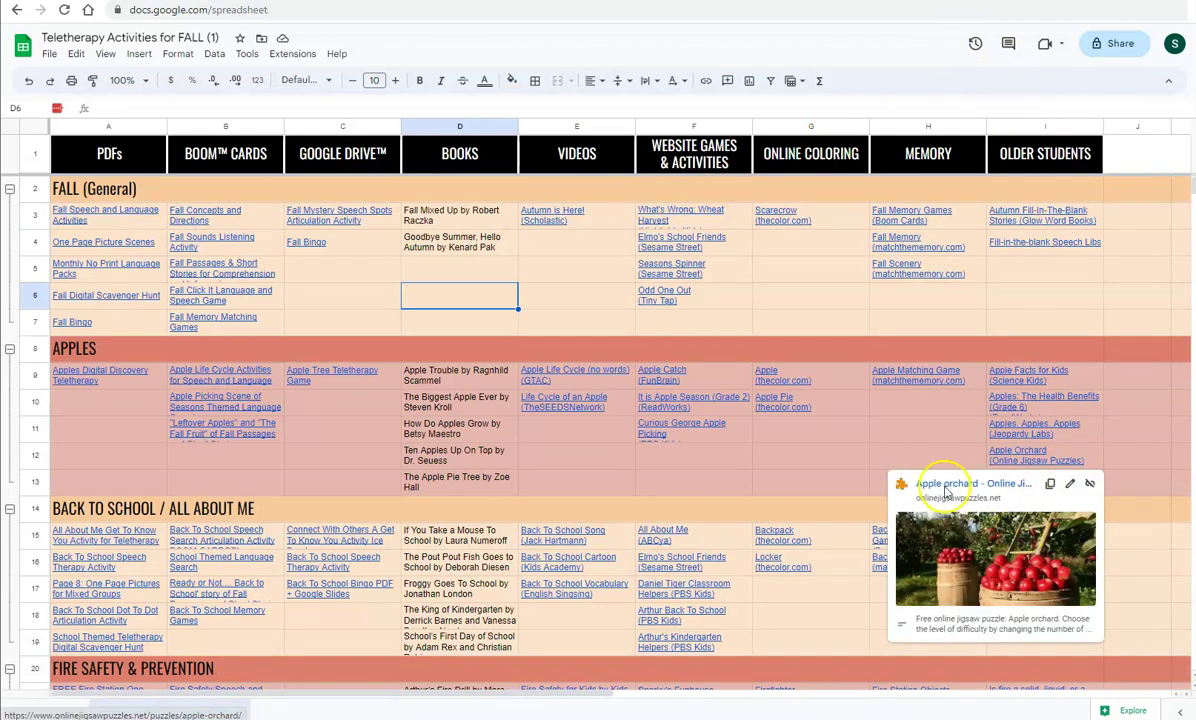
left_click(924, 453)
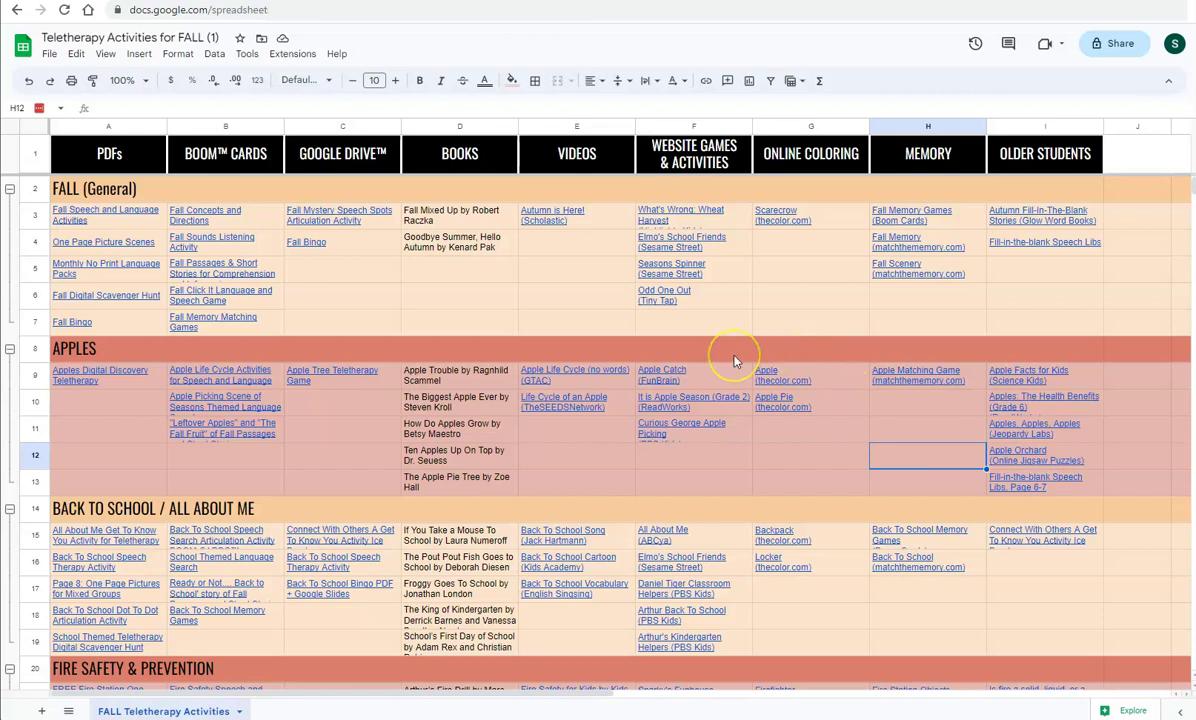
Step: Clear the Fall Click It Language and Speech Game link from cell B6 and undo the deletion
left_click(252, 292)
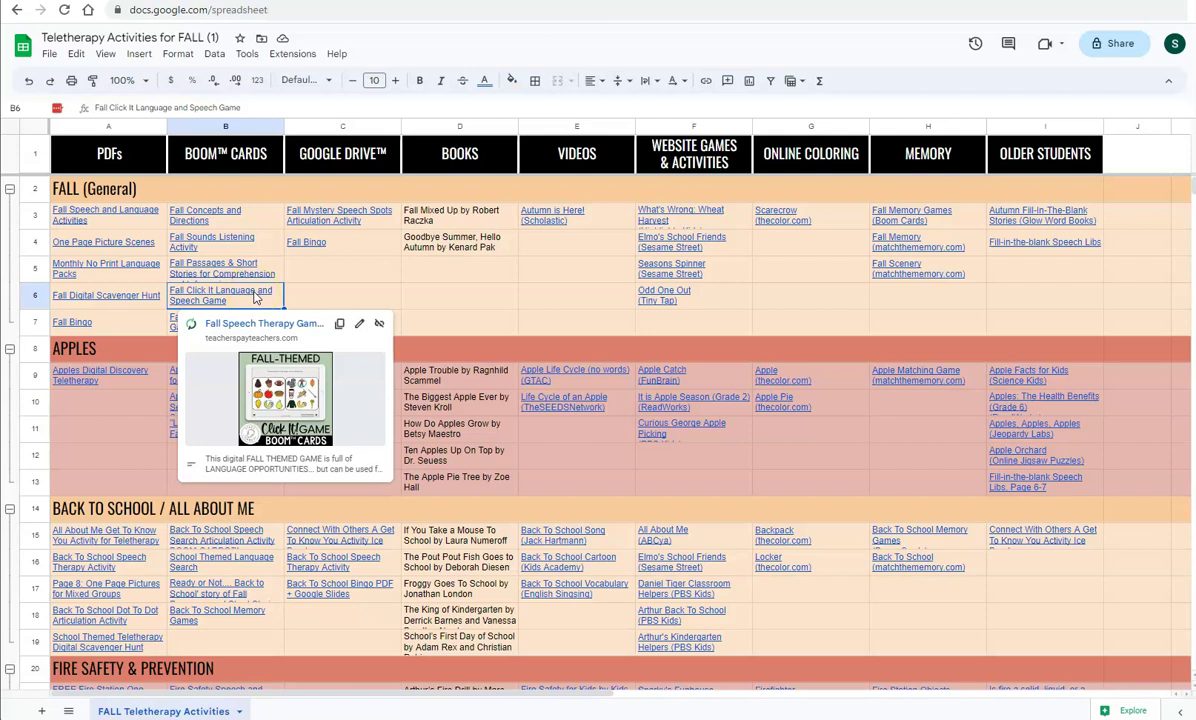
key("Delete")
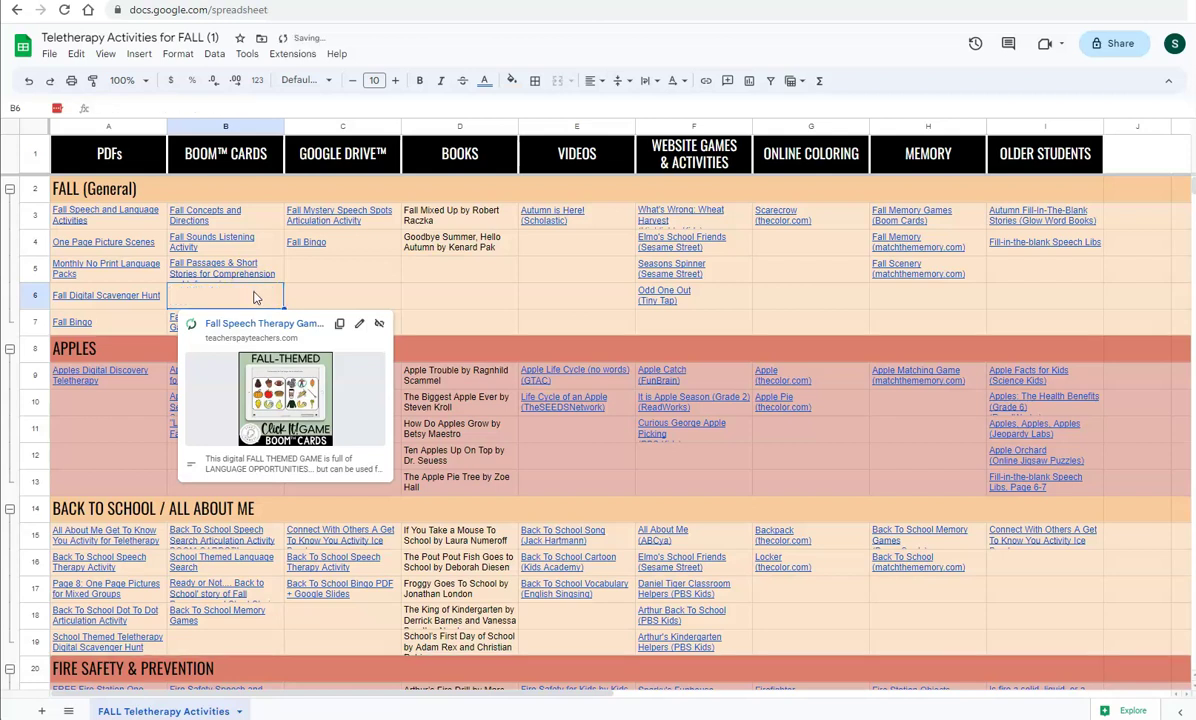
left_click(29, 80)
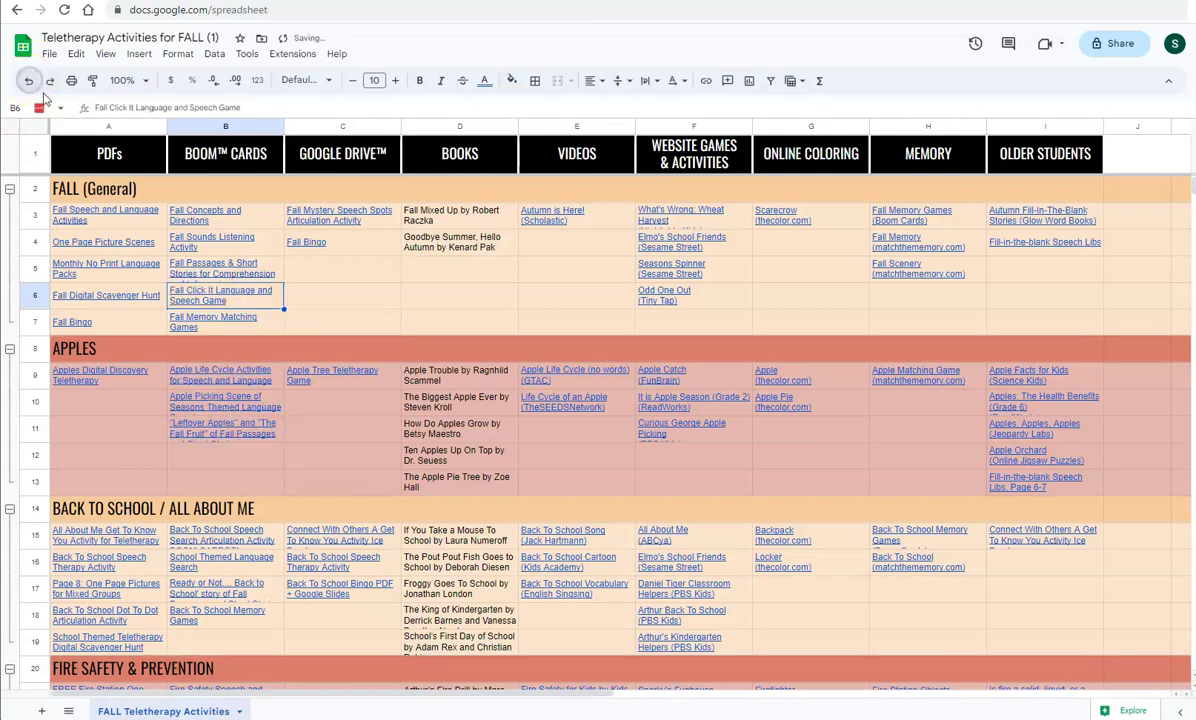
left_click(417, 305)
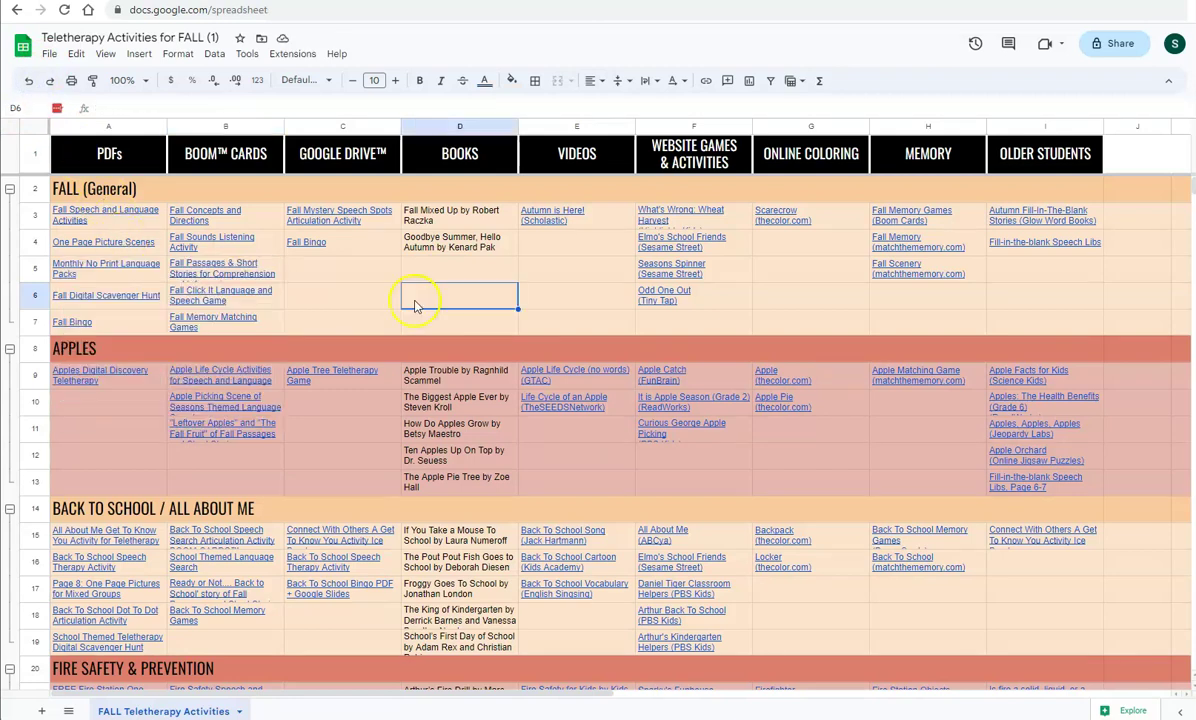
Step: Open the URL behind the Autumn is Here! (Scholastic) text in the Videos column for editing
left_click(548, 246)
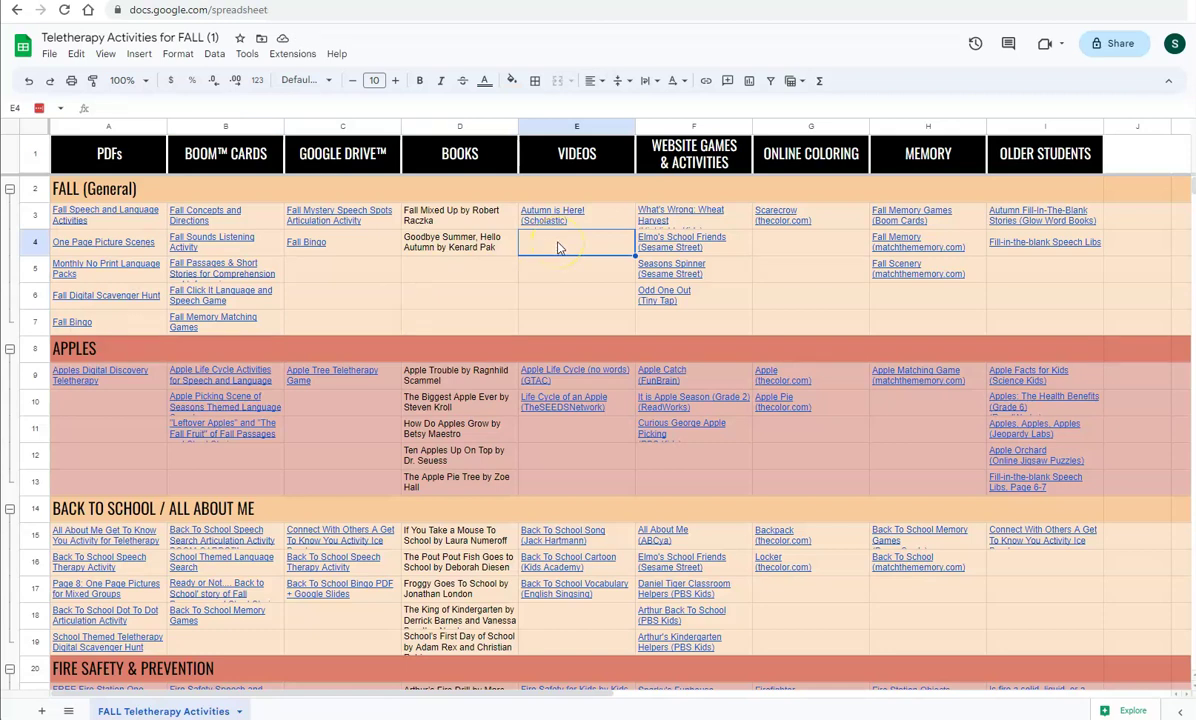
left_click(570, 218)
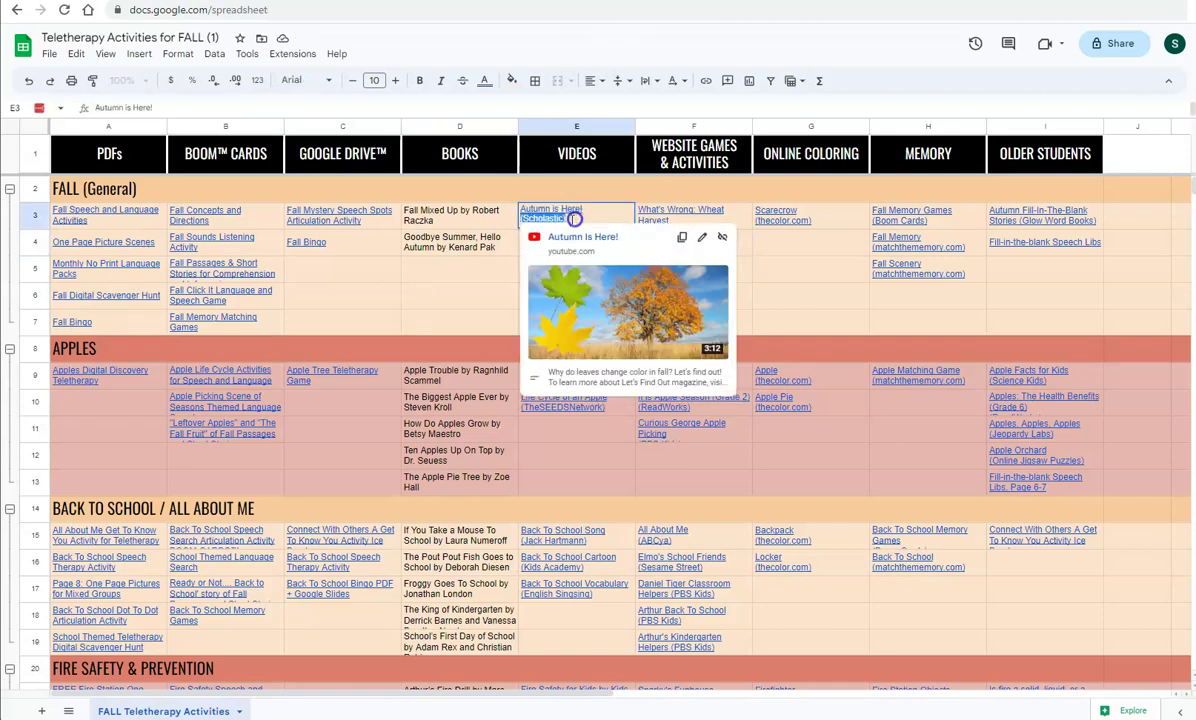
left_click_drag(575, 218, 521, 209)
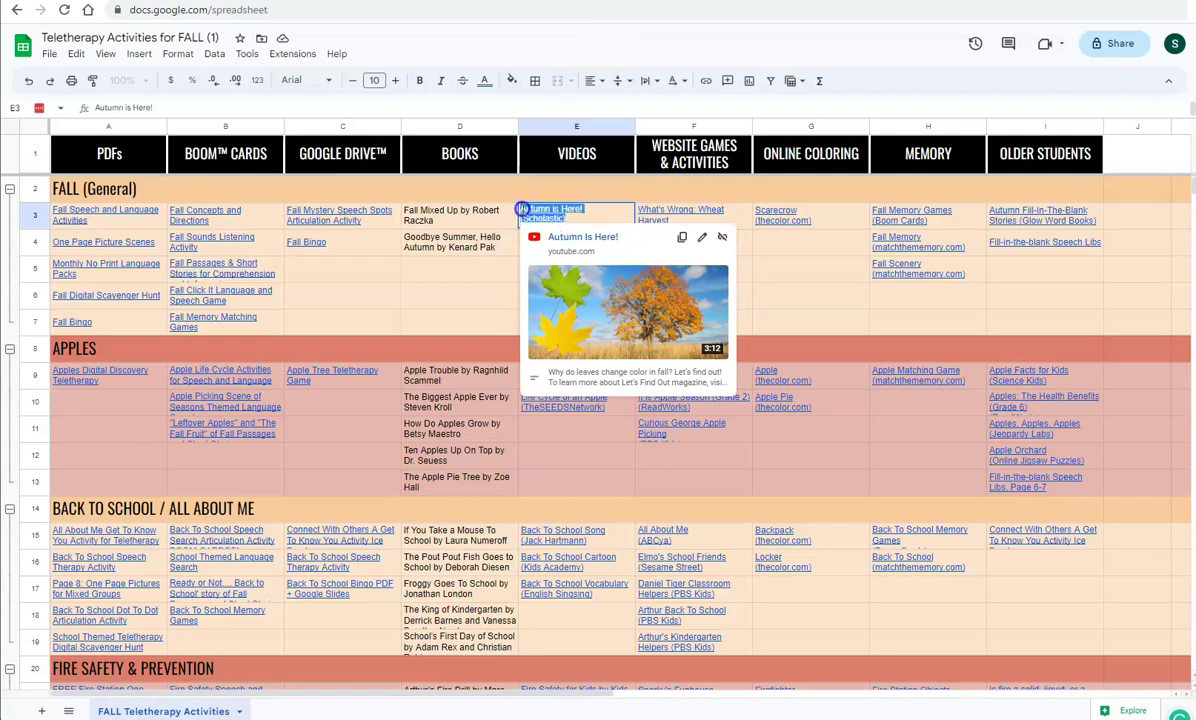
left_click(705, 82)
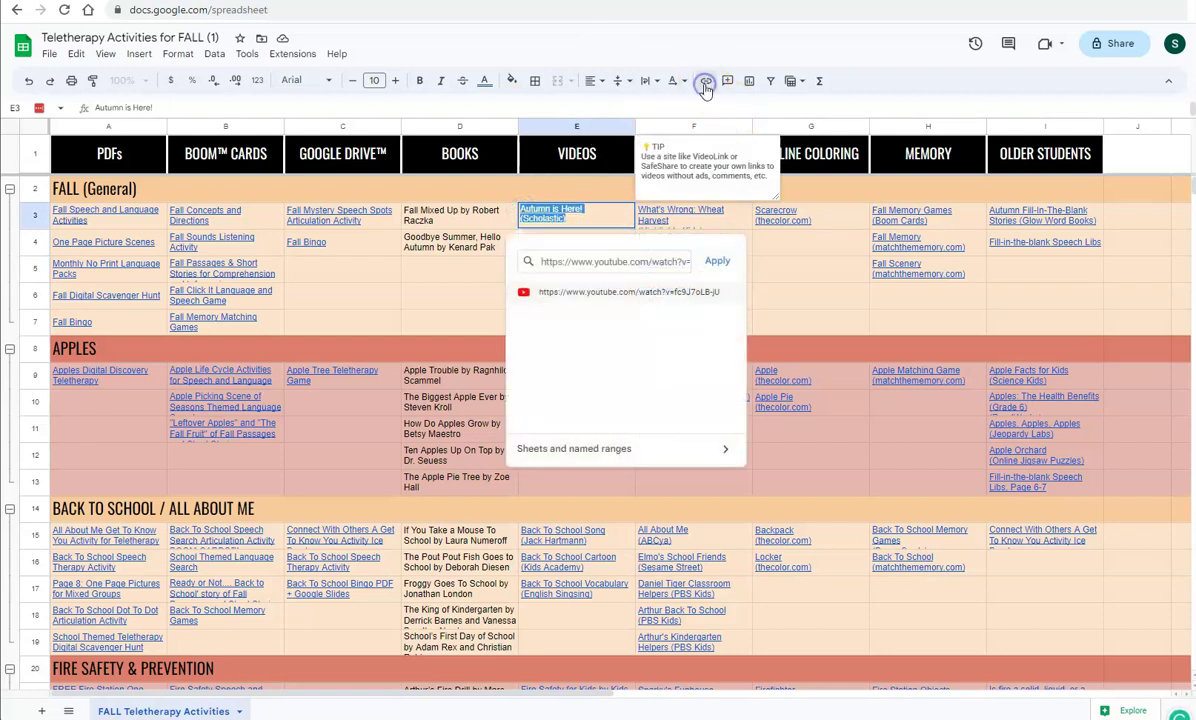
left_click(600, 260)
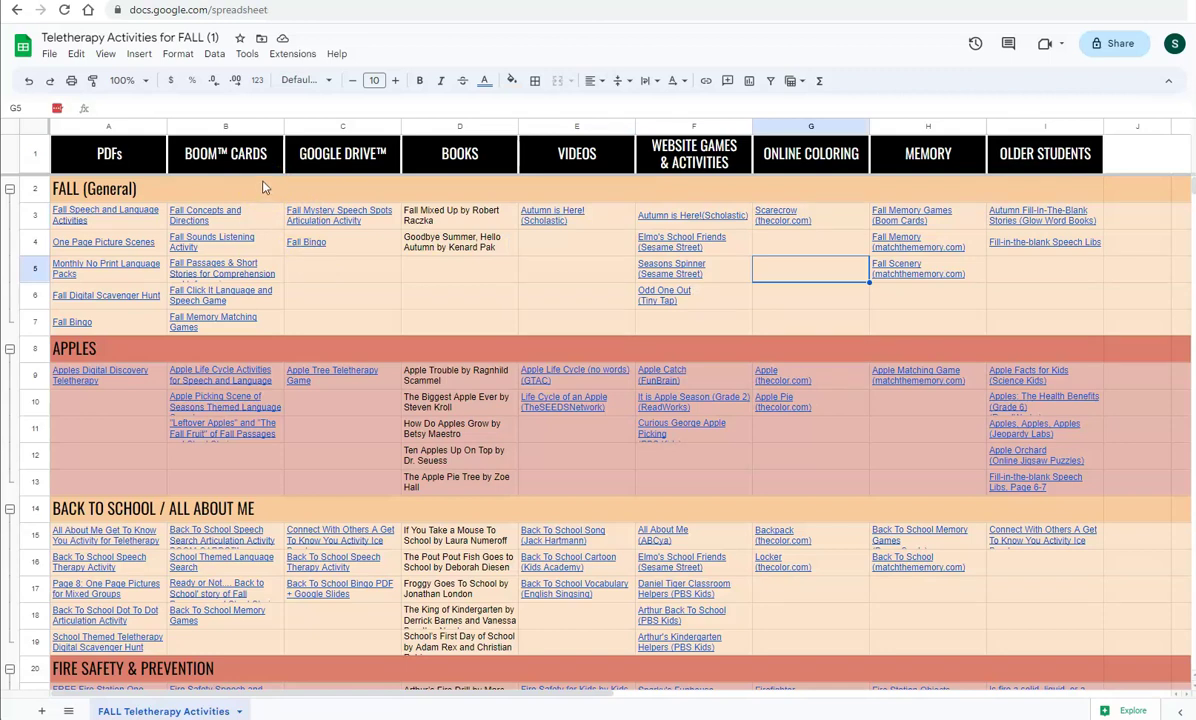
Step: Read the tips on the Boom Cards and Google Drive headings and preview the Fall Concepts and Directions link
mouse_move(243, 163)
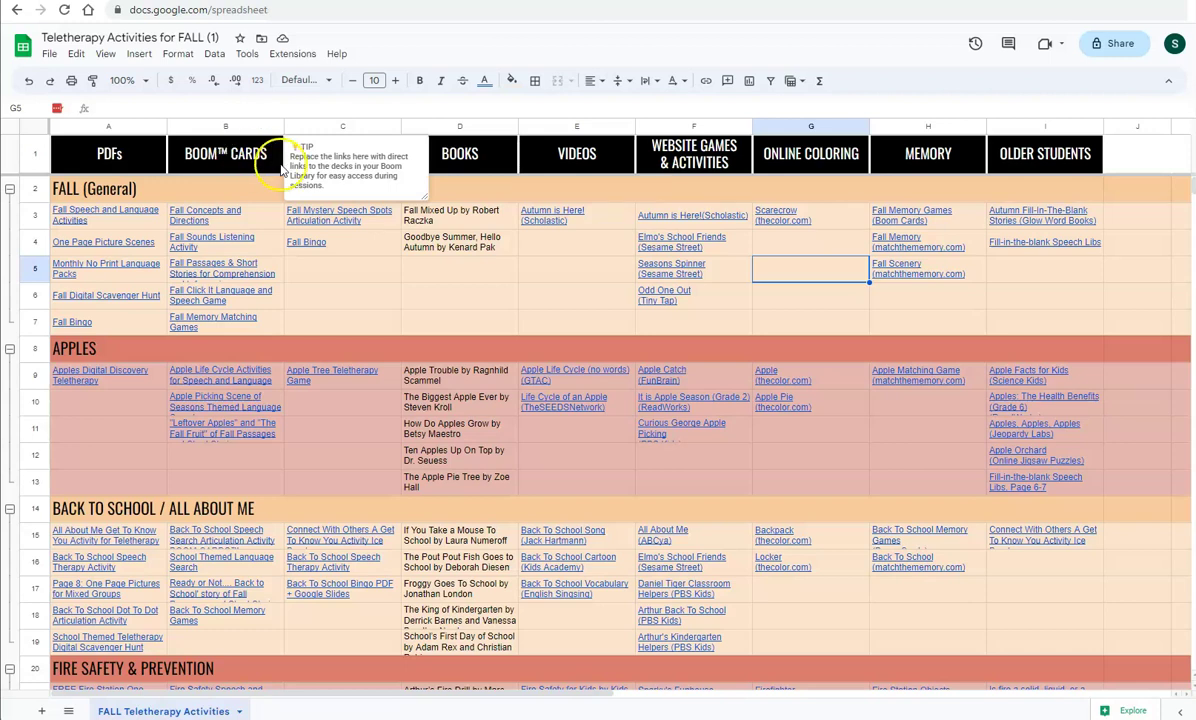
left_click(438, 160)
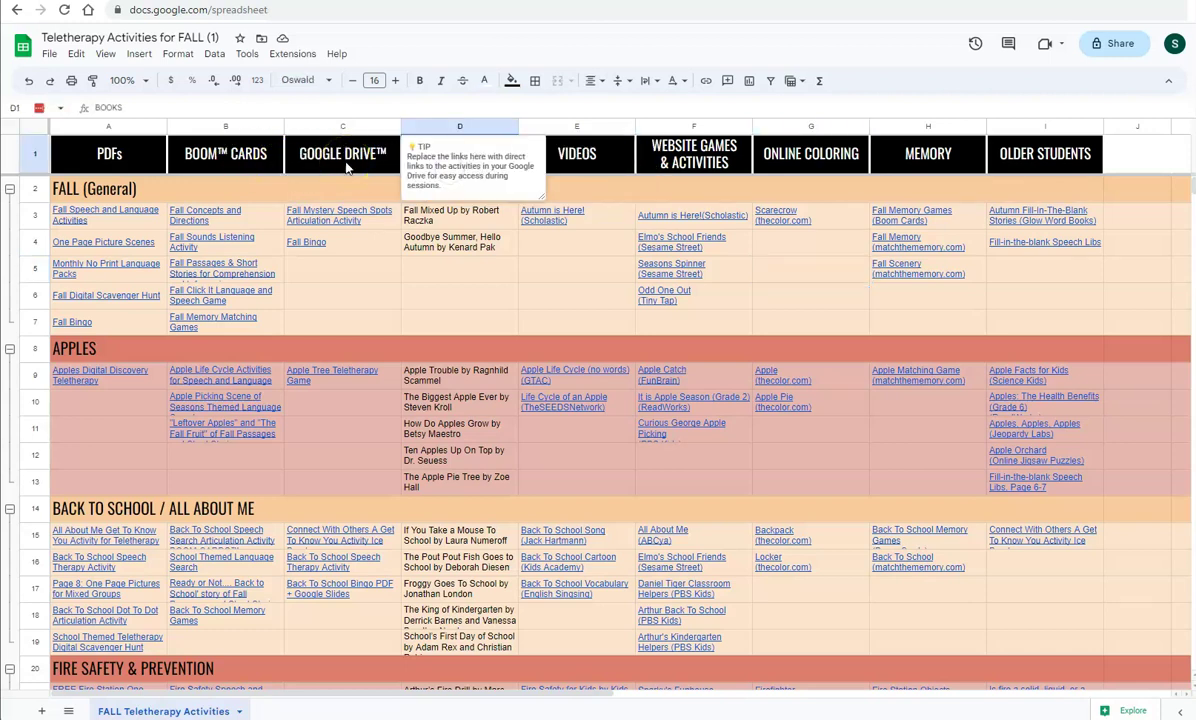
mouse_move(209, 216)
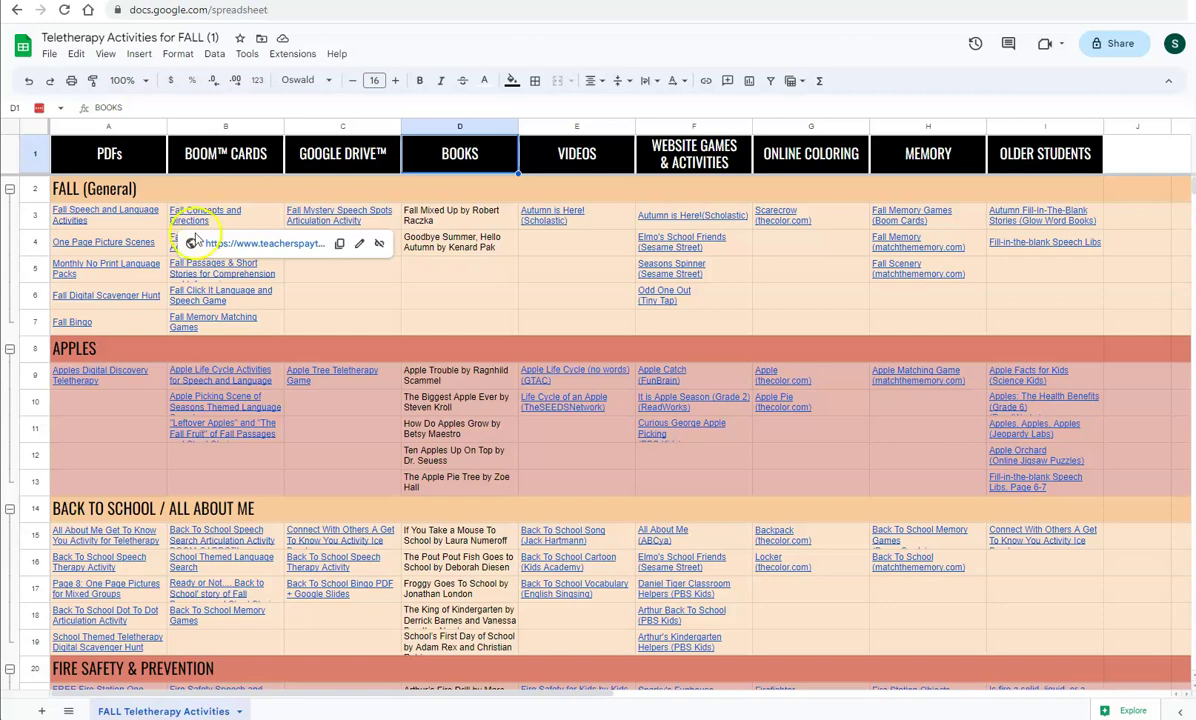
mouse_move(221, 170)
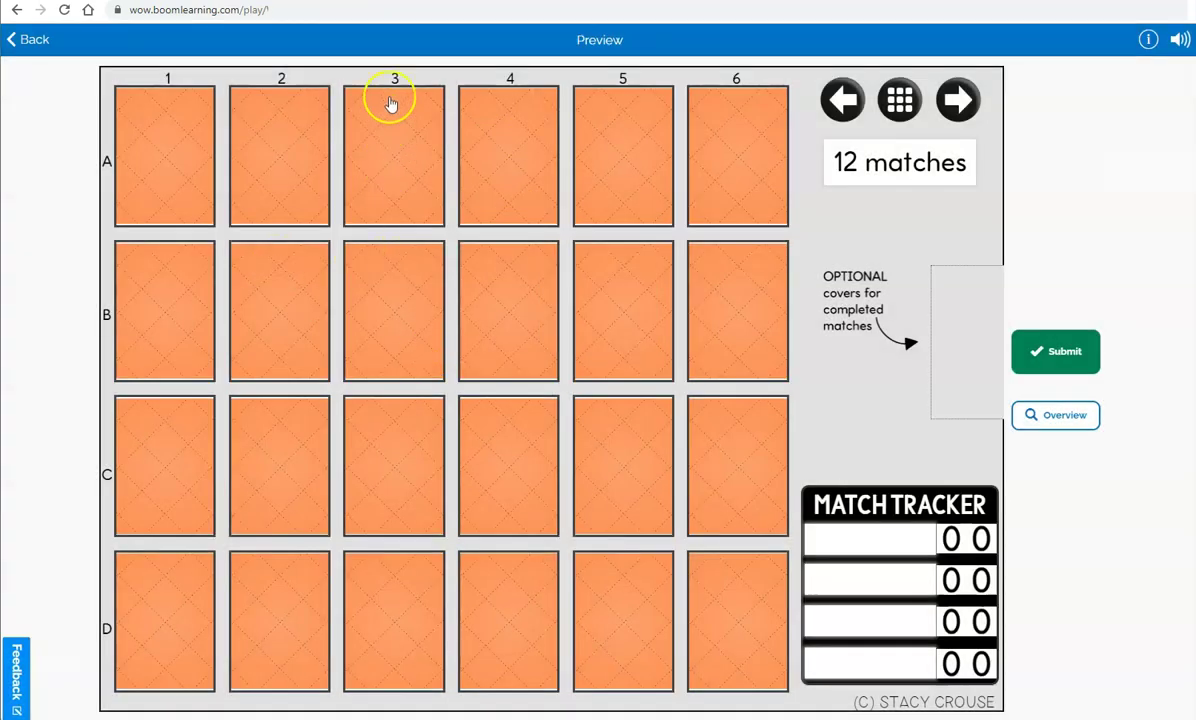
Step: Return to the self-published deck library, search it for "fall mem" and open the Fall Memory Matching Game for Speech Therapy preview
left_click(26, 41)
left_click(664, 390)
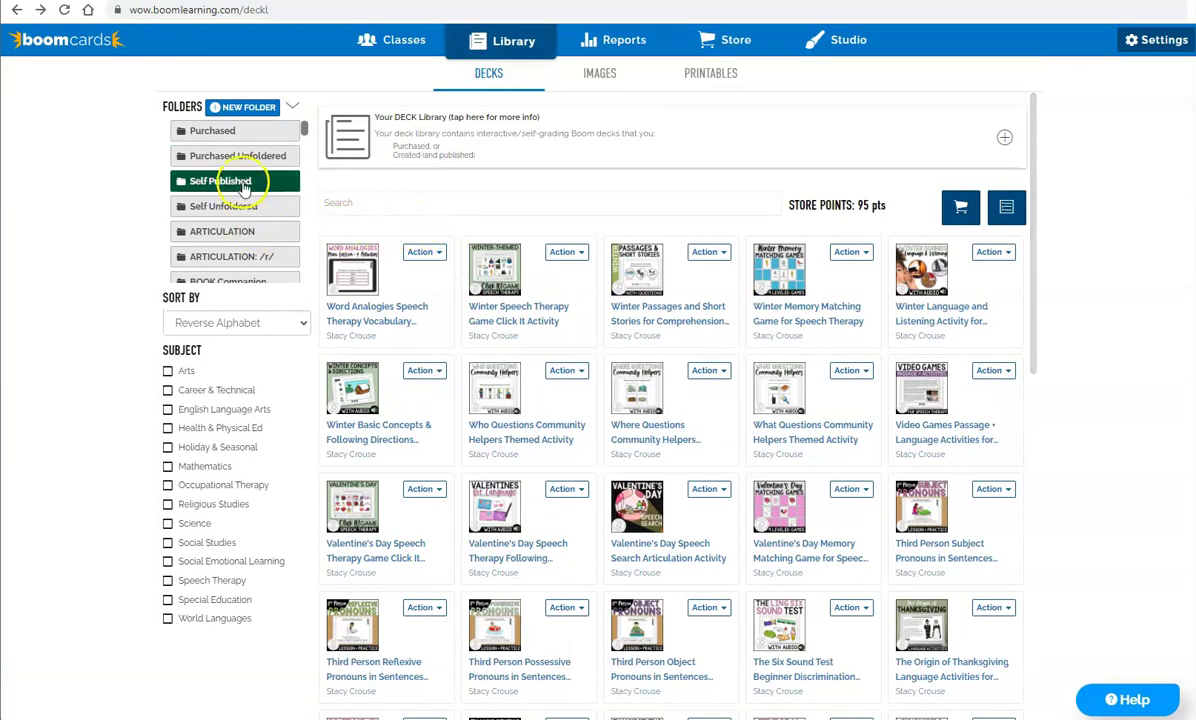
left_click(347, 201)
type("fall mem")
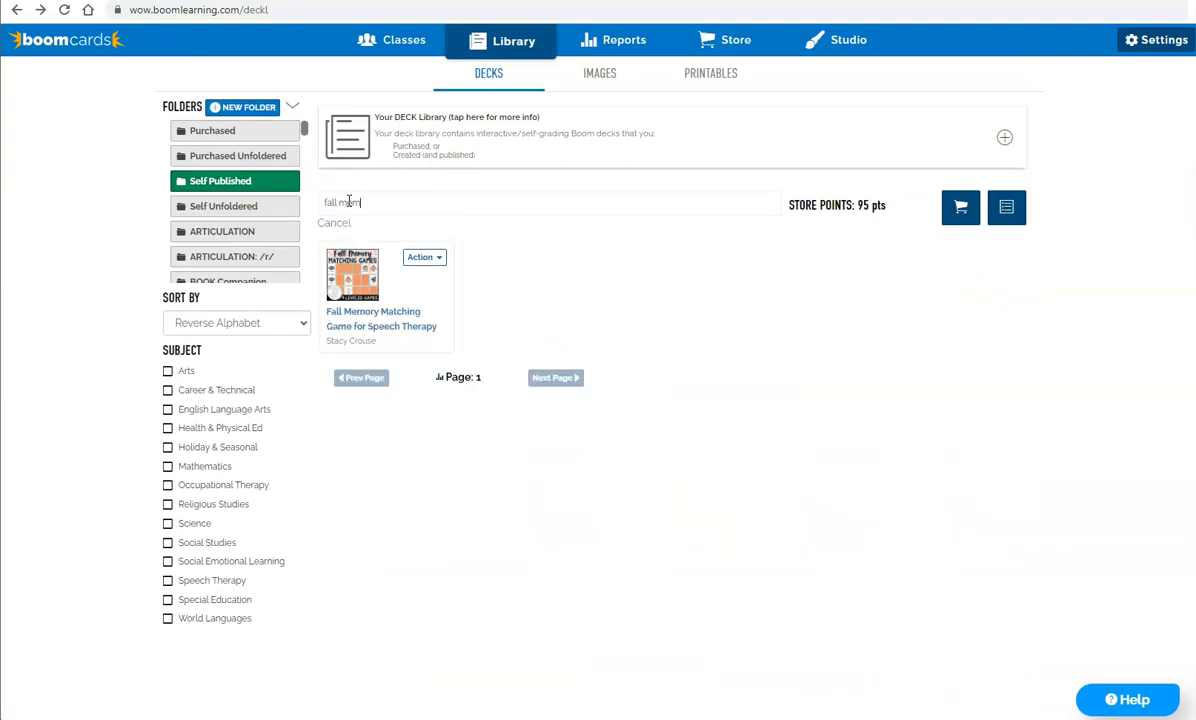
left_click(347, 270)
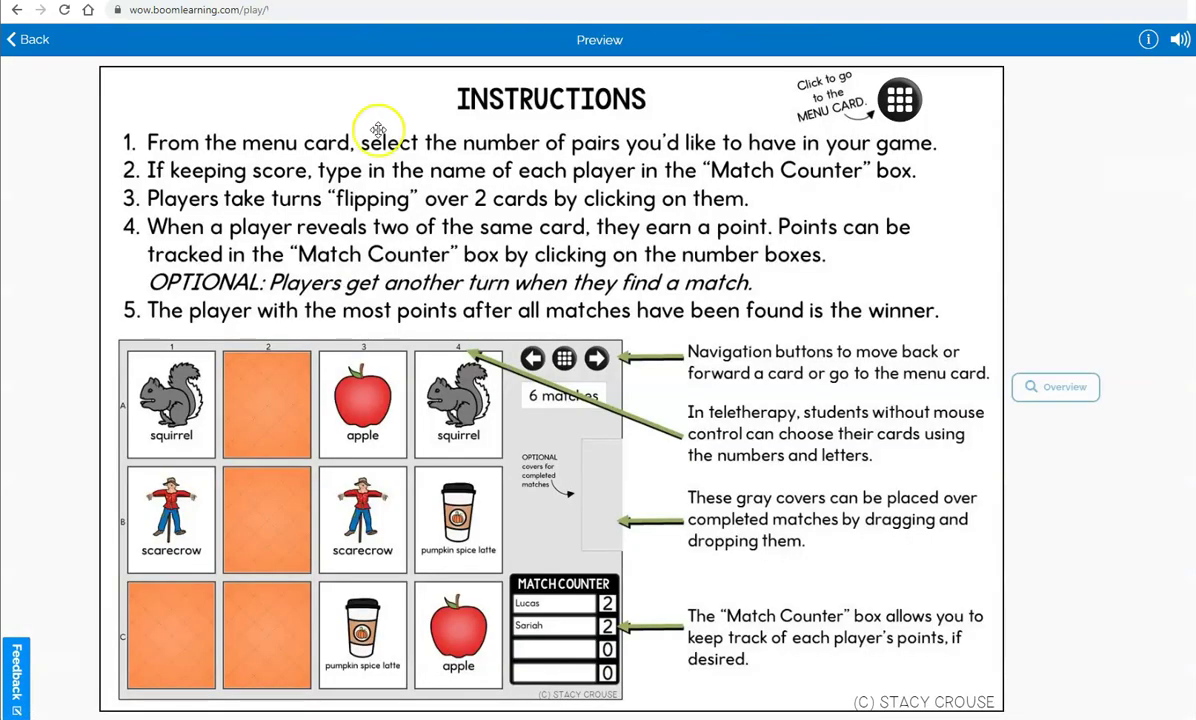
Step: Copy the web address of the deck preview and switch back to the Teletherapy Activities for FALL spreadsheet
left_click(416, 13)
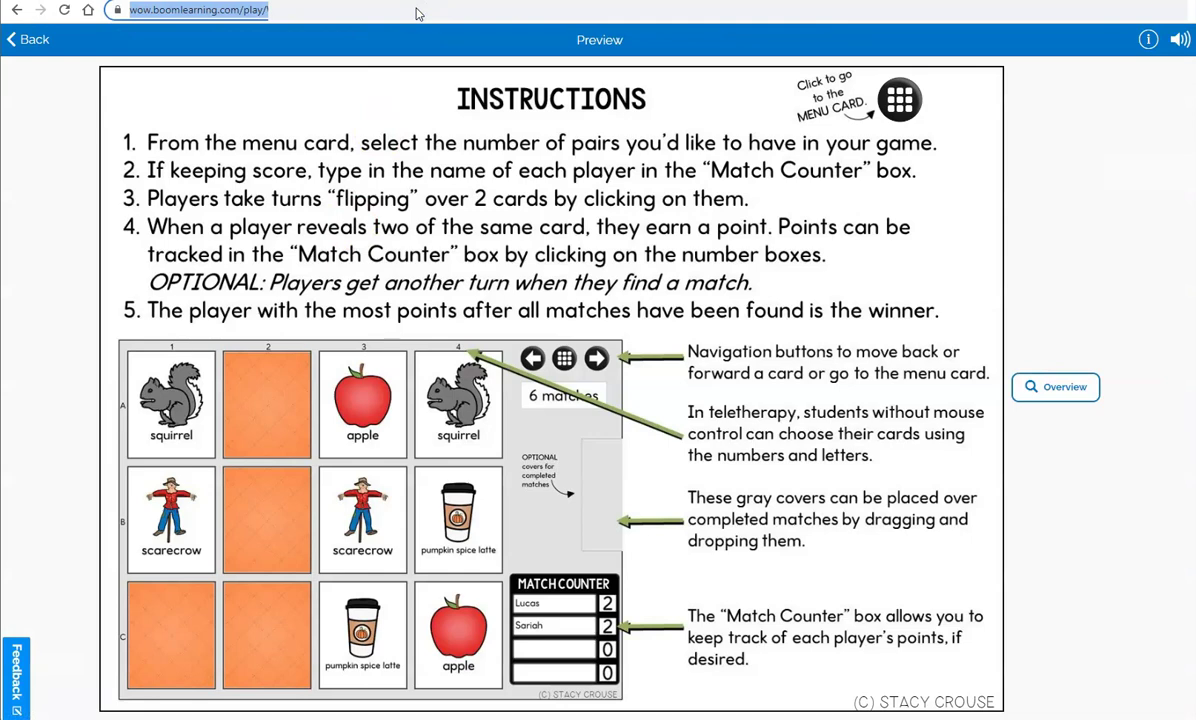
right_click(410, 11)
left_click(425, 79)
key("ctrl+Tab")
left_click(430, 262)
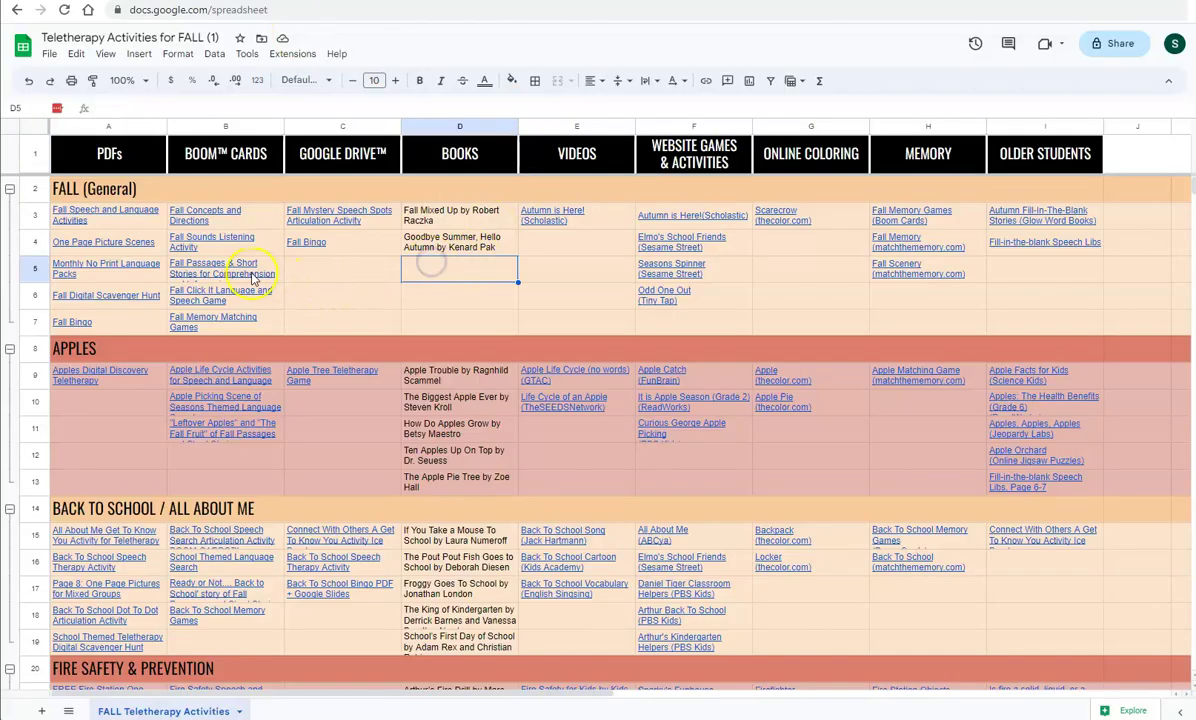
Step: Replace the URL behind Fall Memory Matching Games in cell B7 with the copied Boom Learning preview address and apply it
left_click(230, 322)
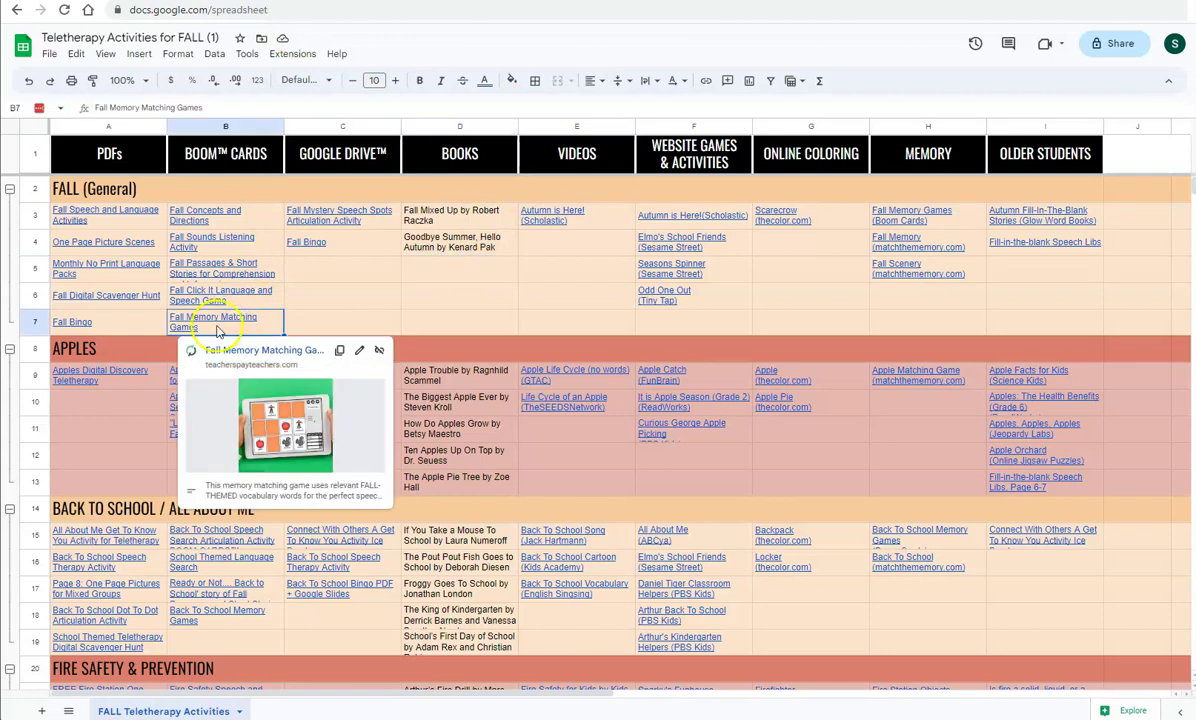
left_click(220, 349)
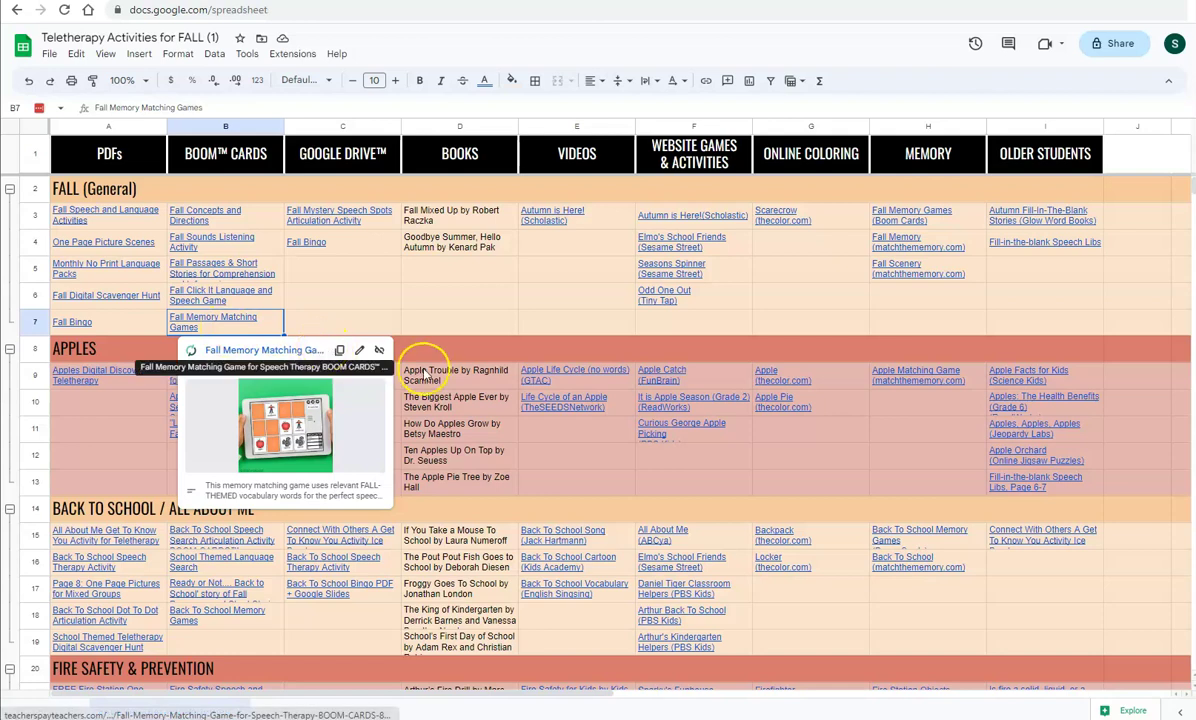
left_click(355, 352)
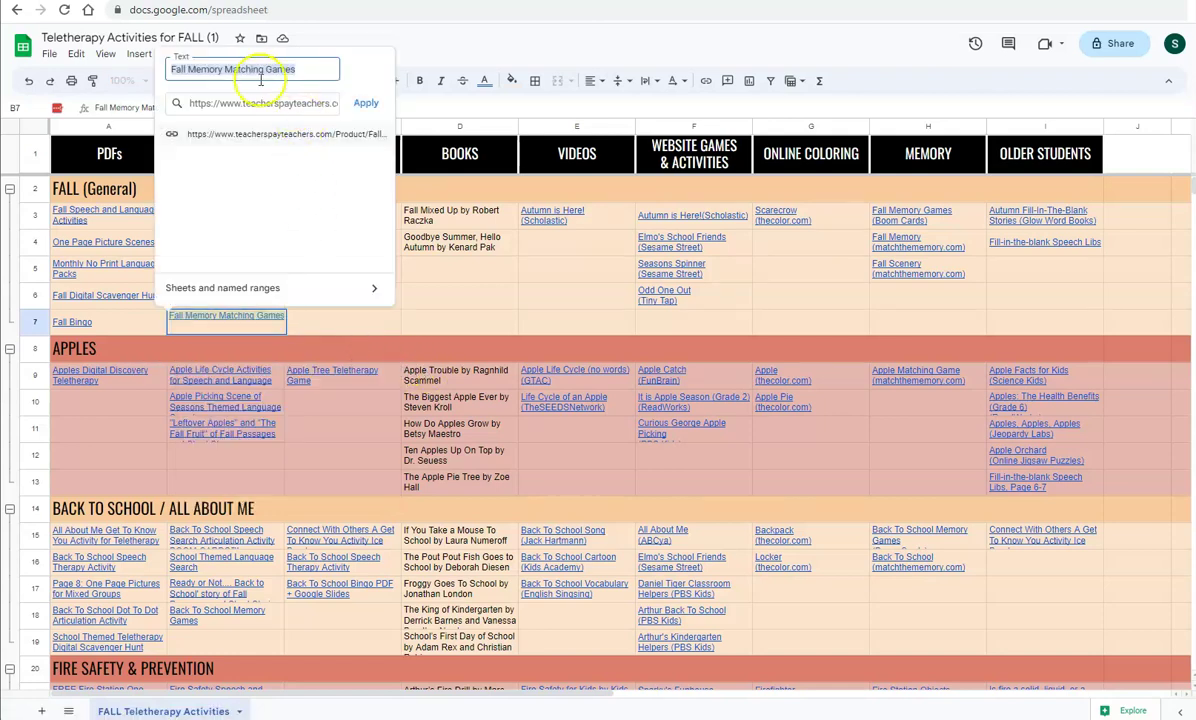
left_click(241, 104)
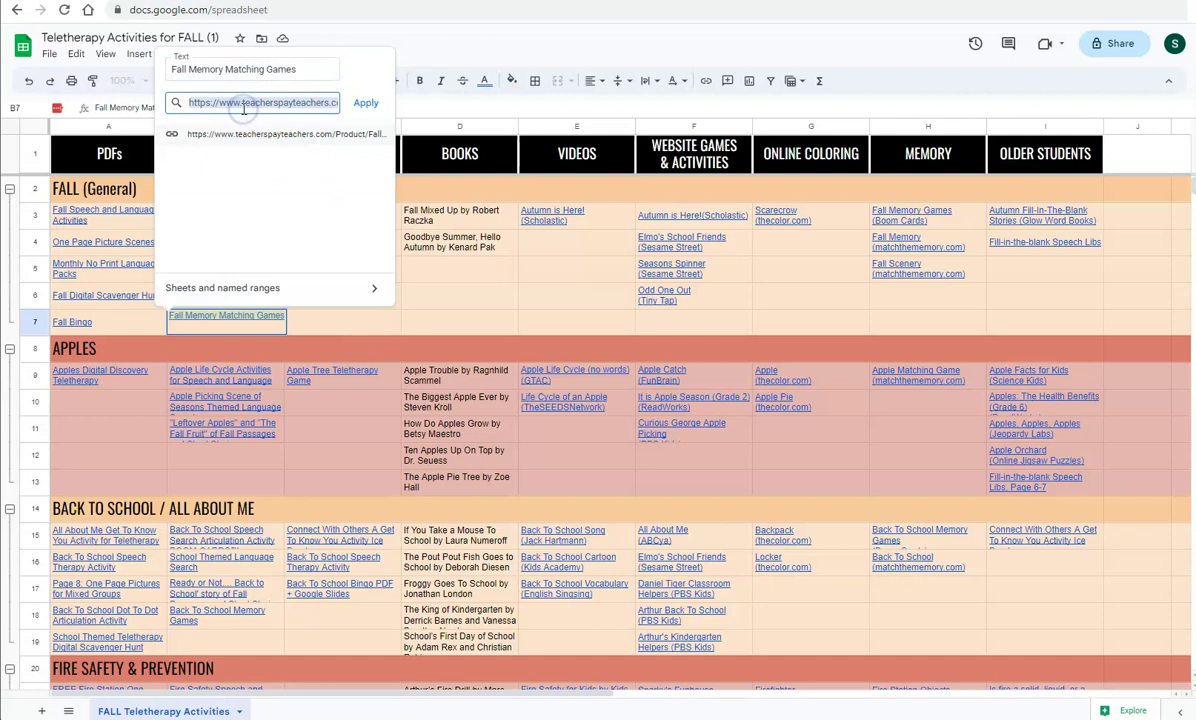
key("ctrl+v")
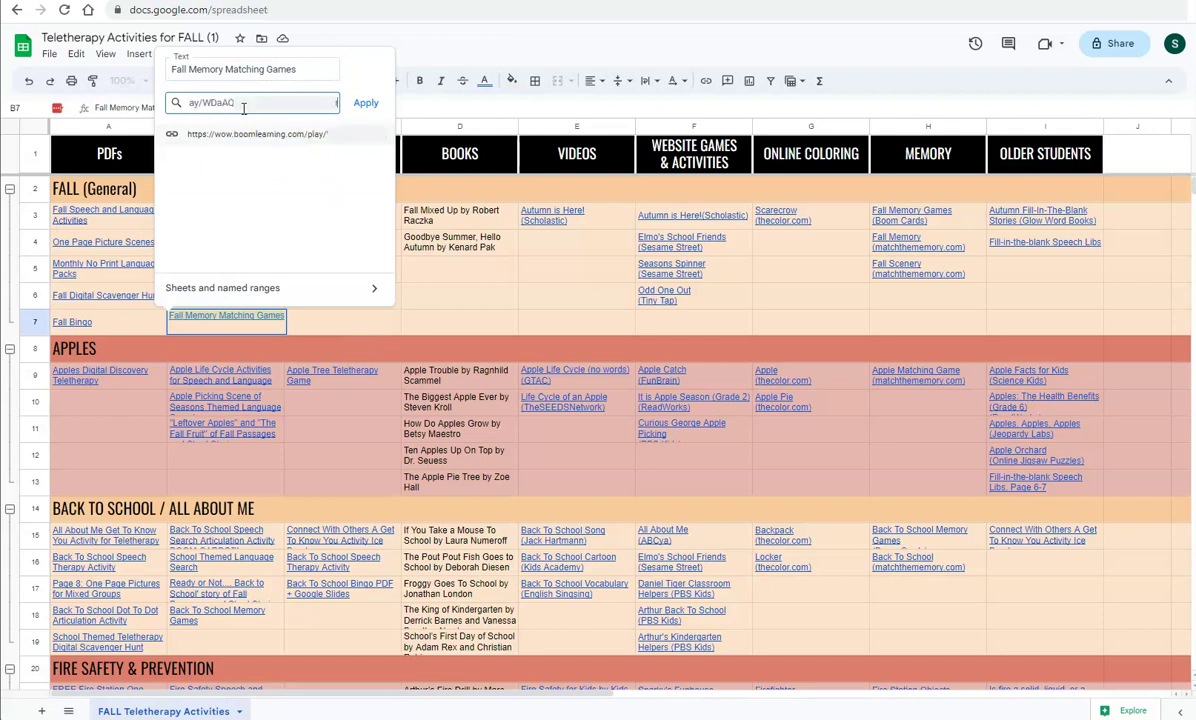
left_click(366, 103)
Step: Test the Fall Memory Matching Games link by opening it, and close the game preview to return to the spreadsheet
left_click(466, 310)
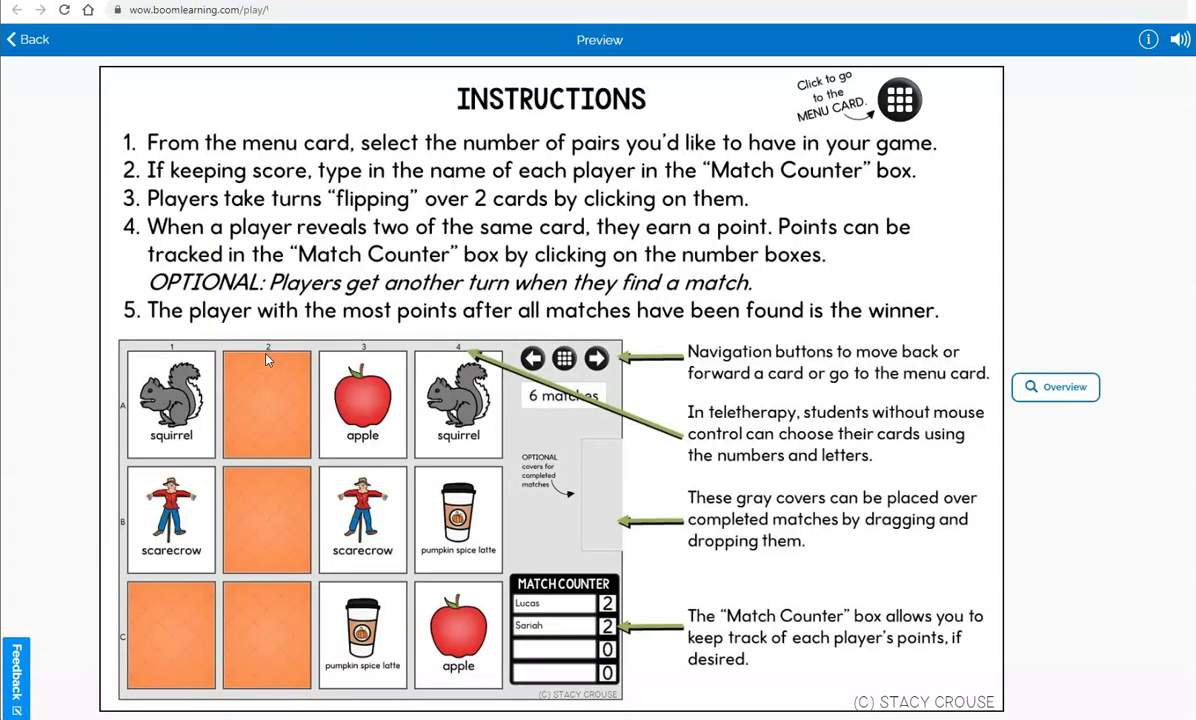
left_click(265, 338)
key("ctrl+w")
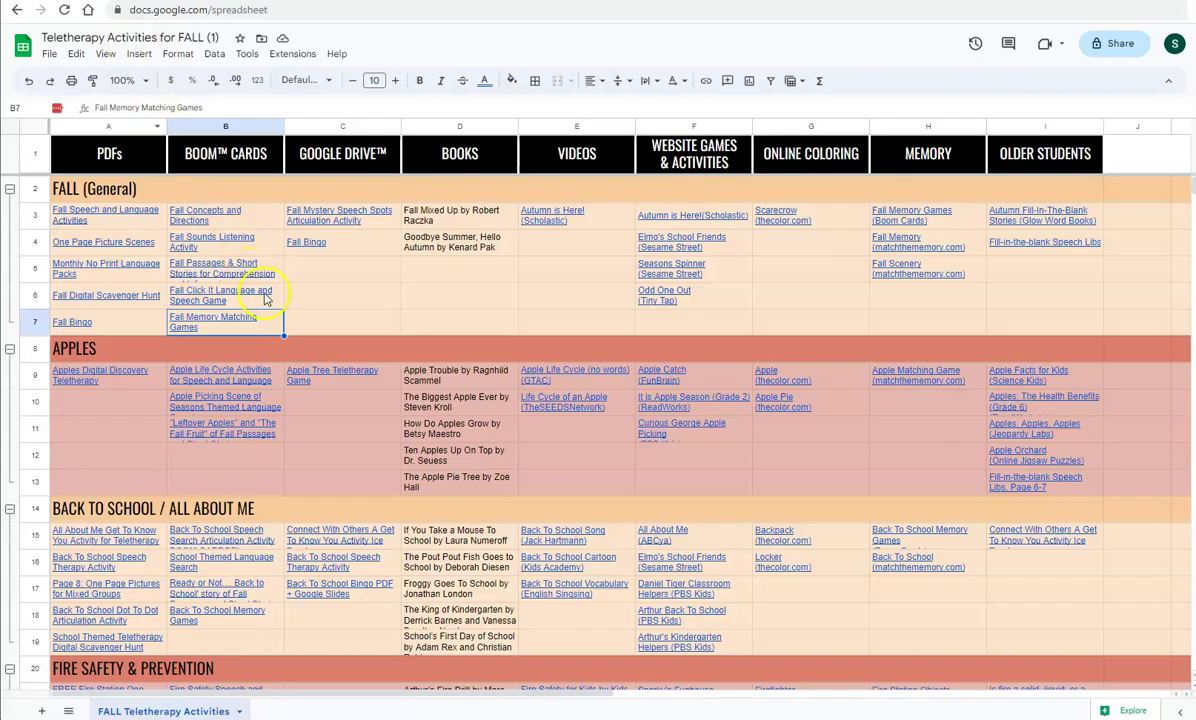
Step: Preview the Fall Sounds Listening Activity and Fall Passages & Short Stories links in the Boom Cards column
left_click(224, 505)
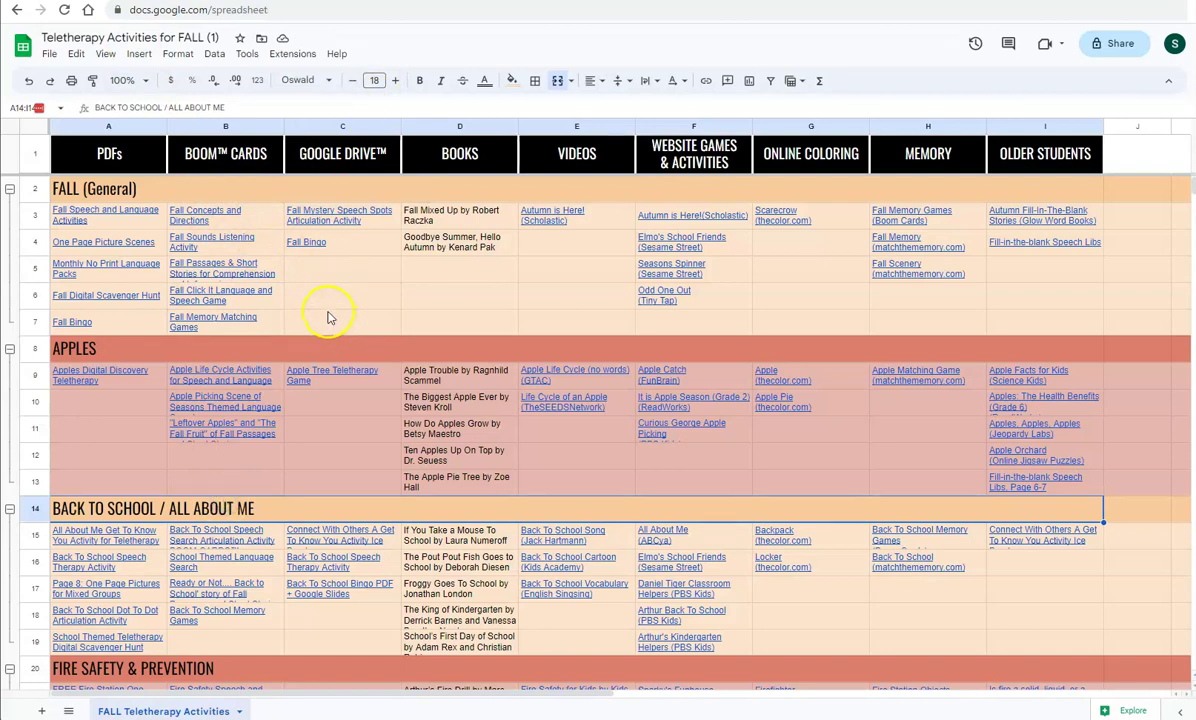
left_click(305, 269)
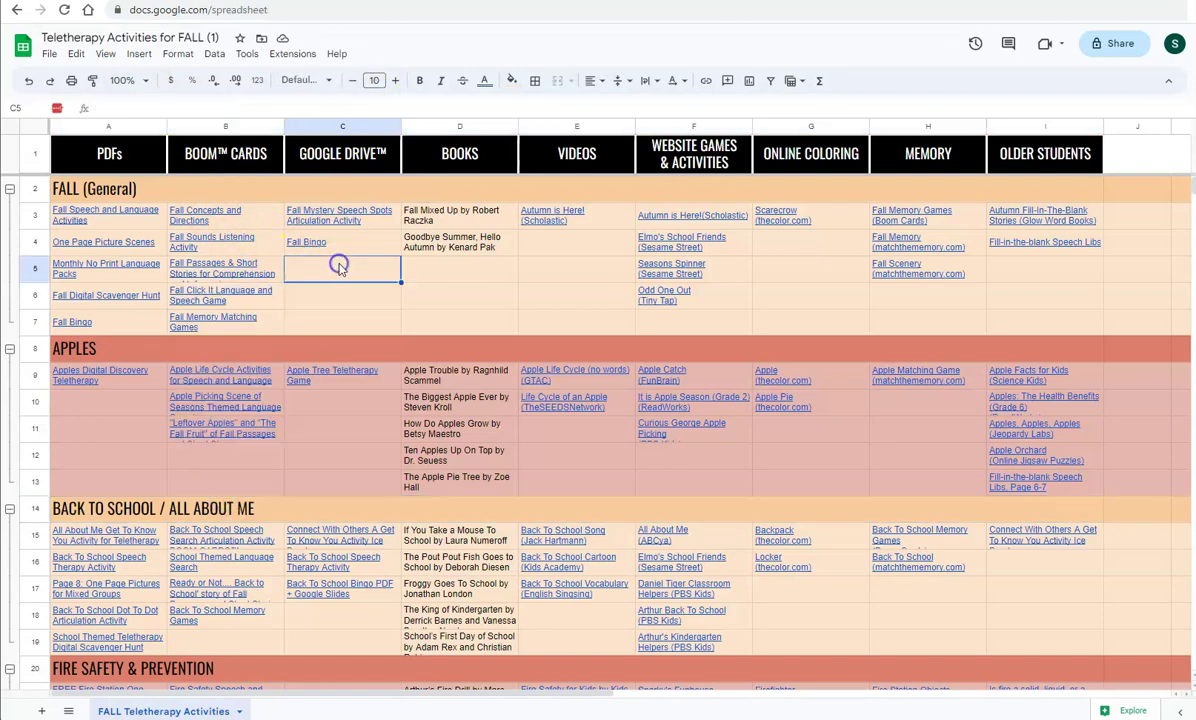
mouse_move(240, 252)
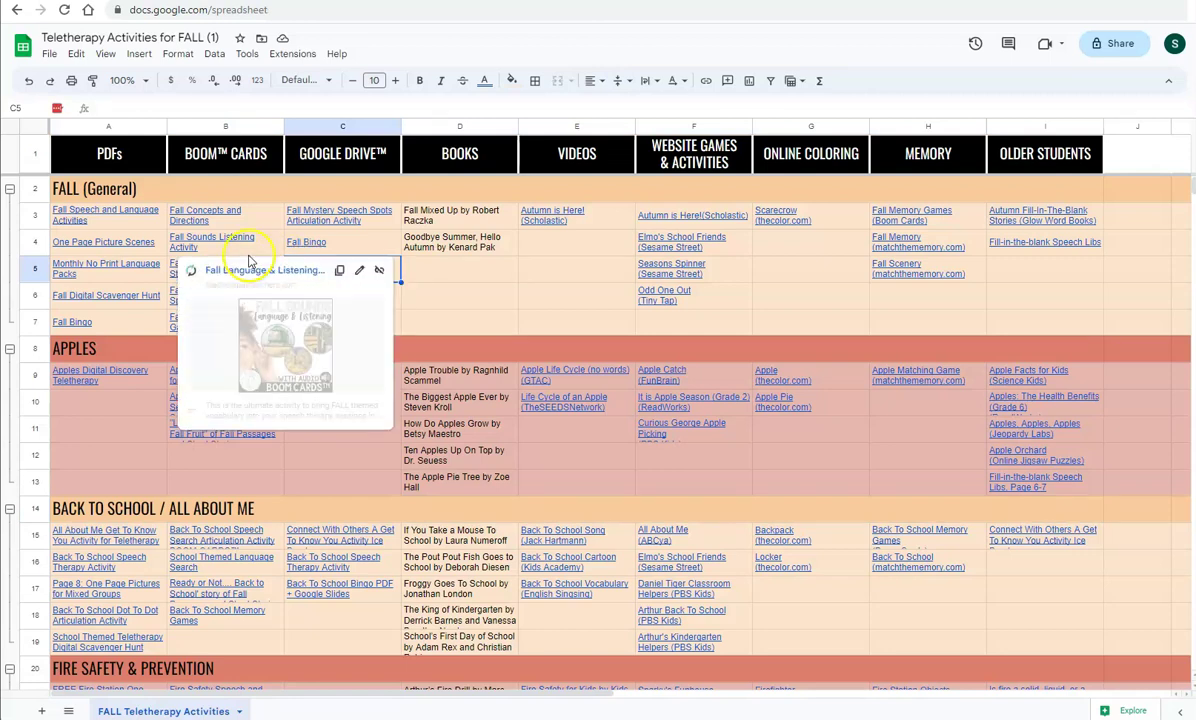
left_click(459, 290)
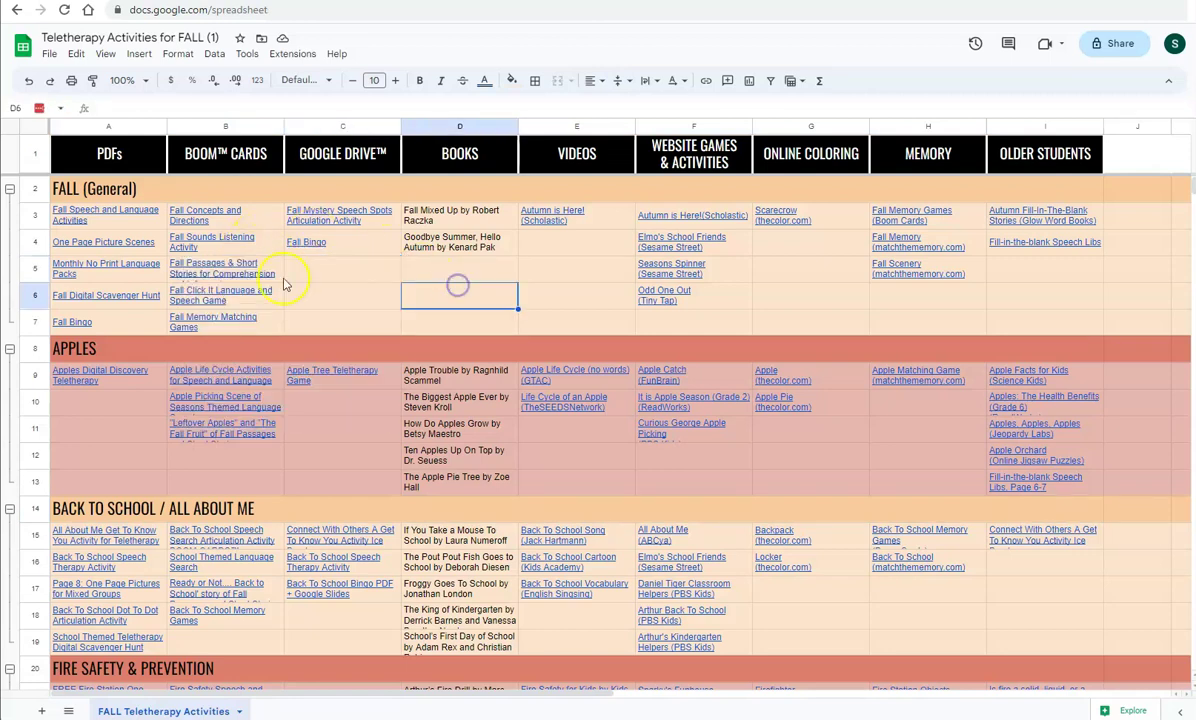
mouse_move(268, 288)
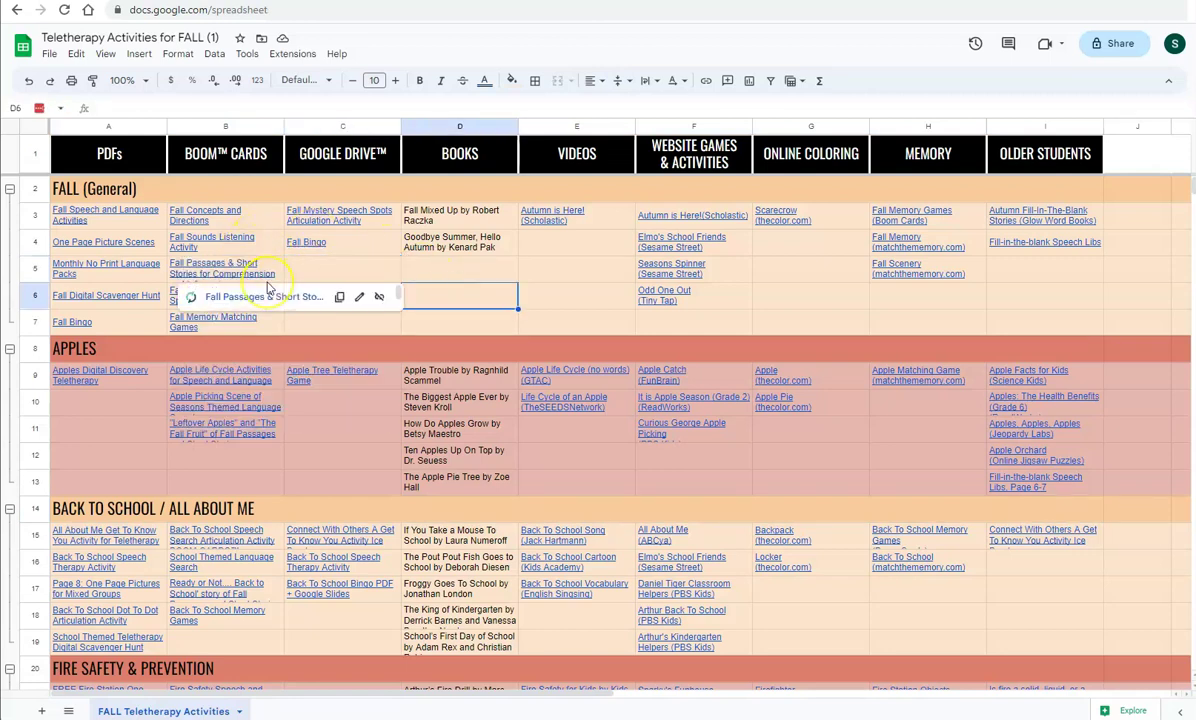
left_click(360, 267)
Step: Insert one row below row 24 at the end of the Fire Safety & Prevention section and undo the insertion
scroll(141, 320, "down", 5)
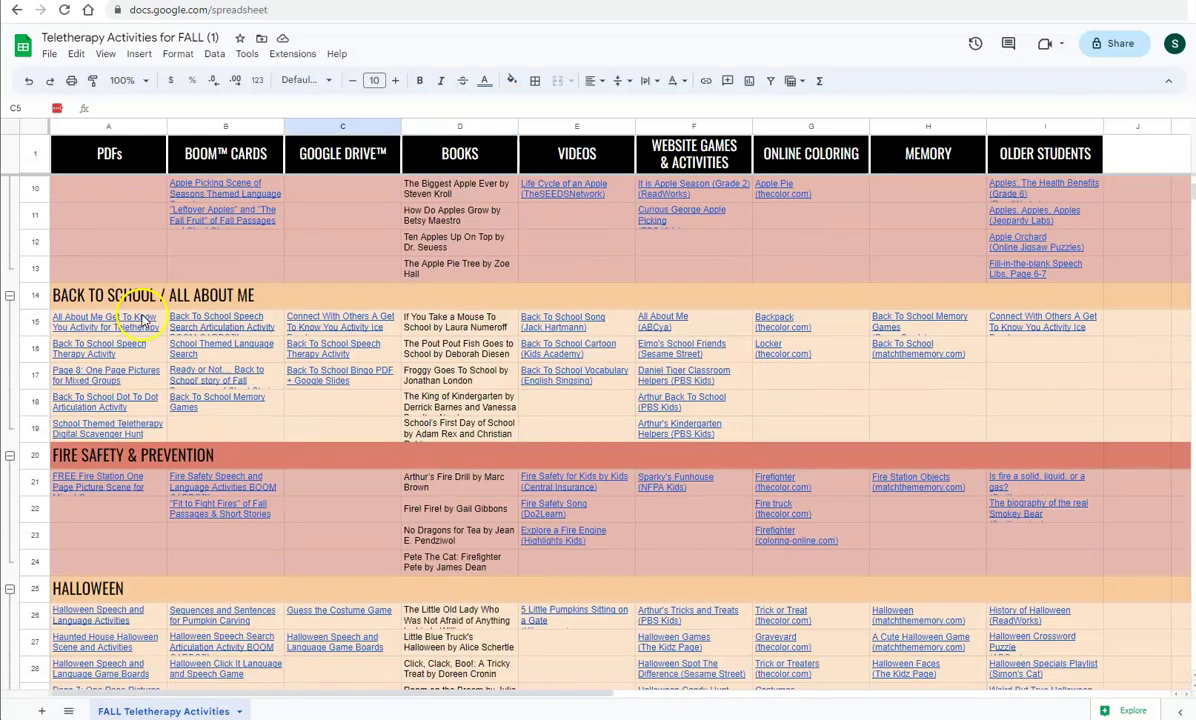
mouse_move(134, 318)
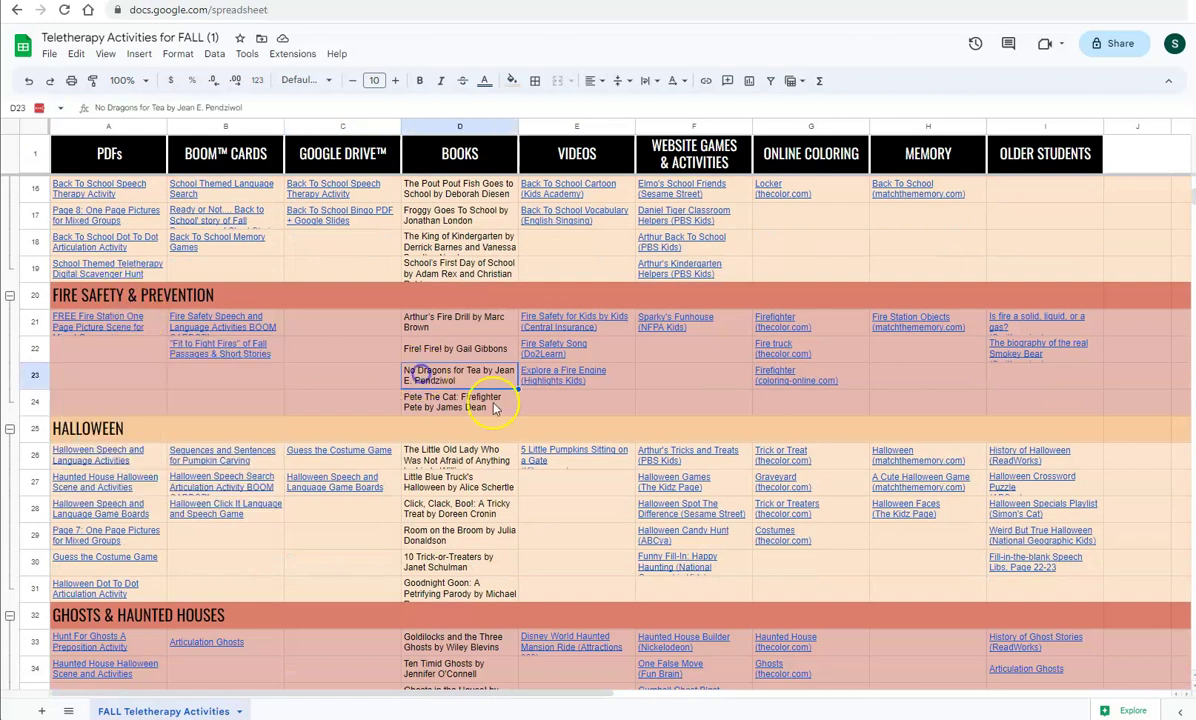
left_click(360, 402)
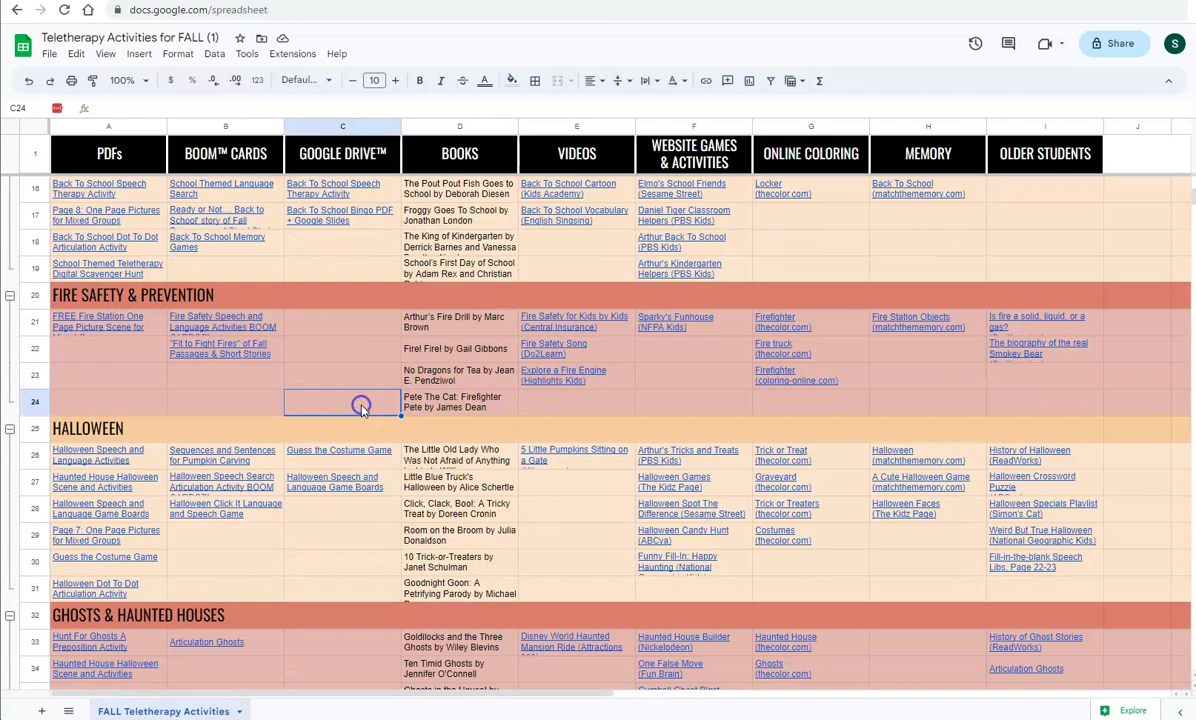
left_click(34, 402)
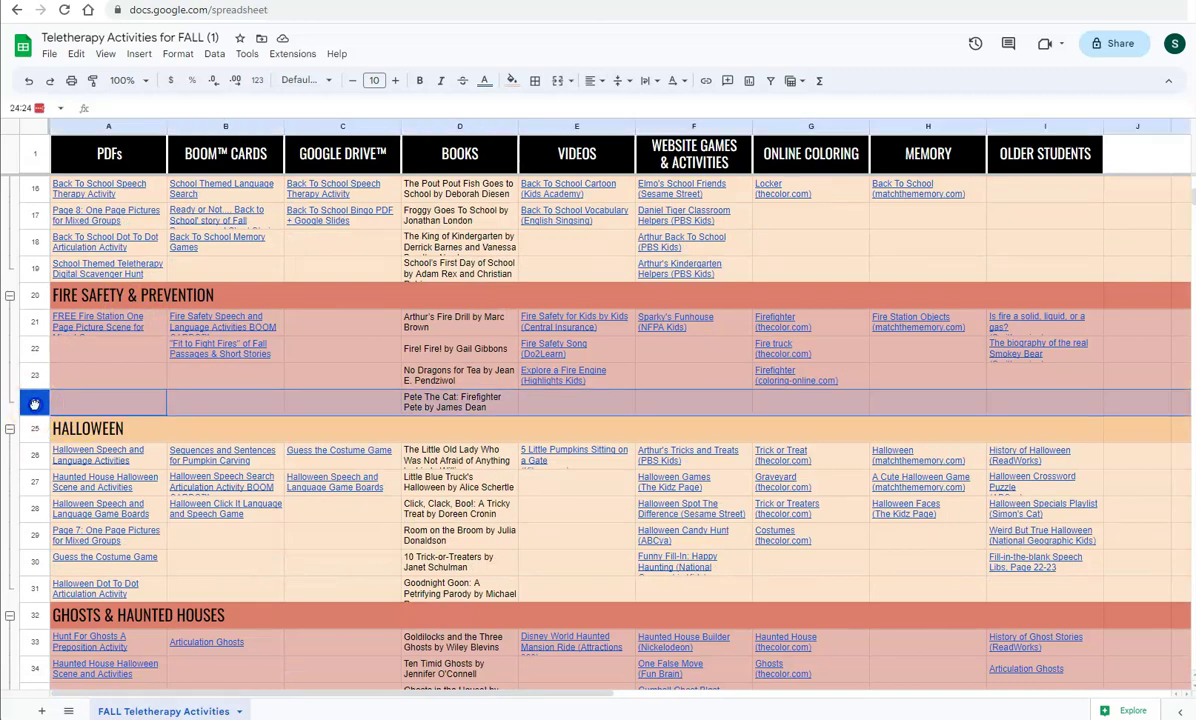
right_click(34, 402)
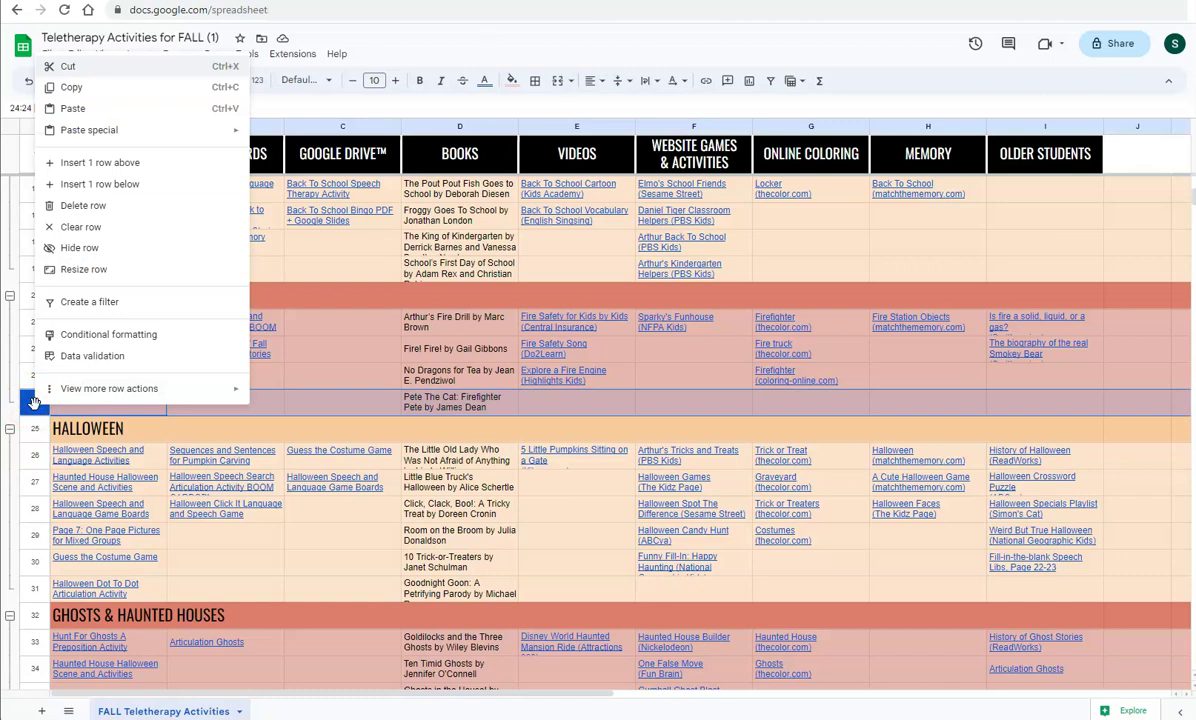
left_click(100, 184)
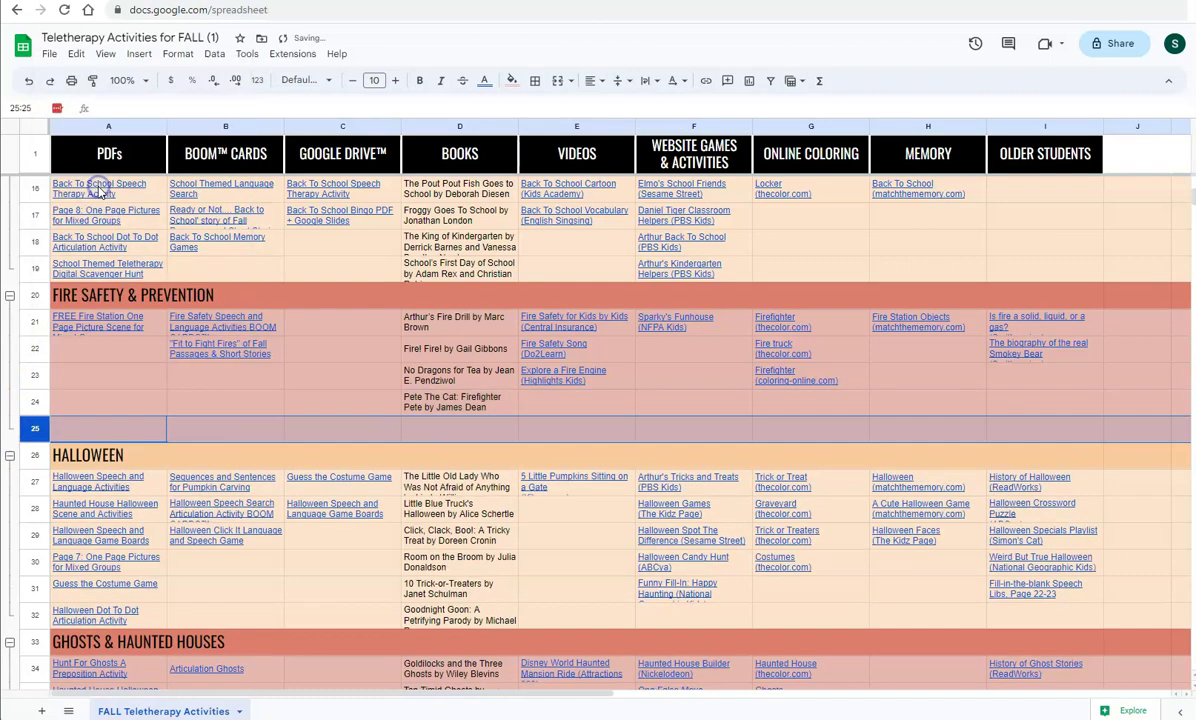
mouse_move(100, 186)
left_click(203, 400)
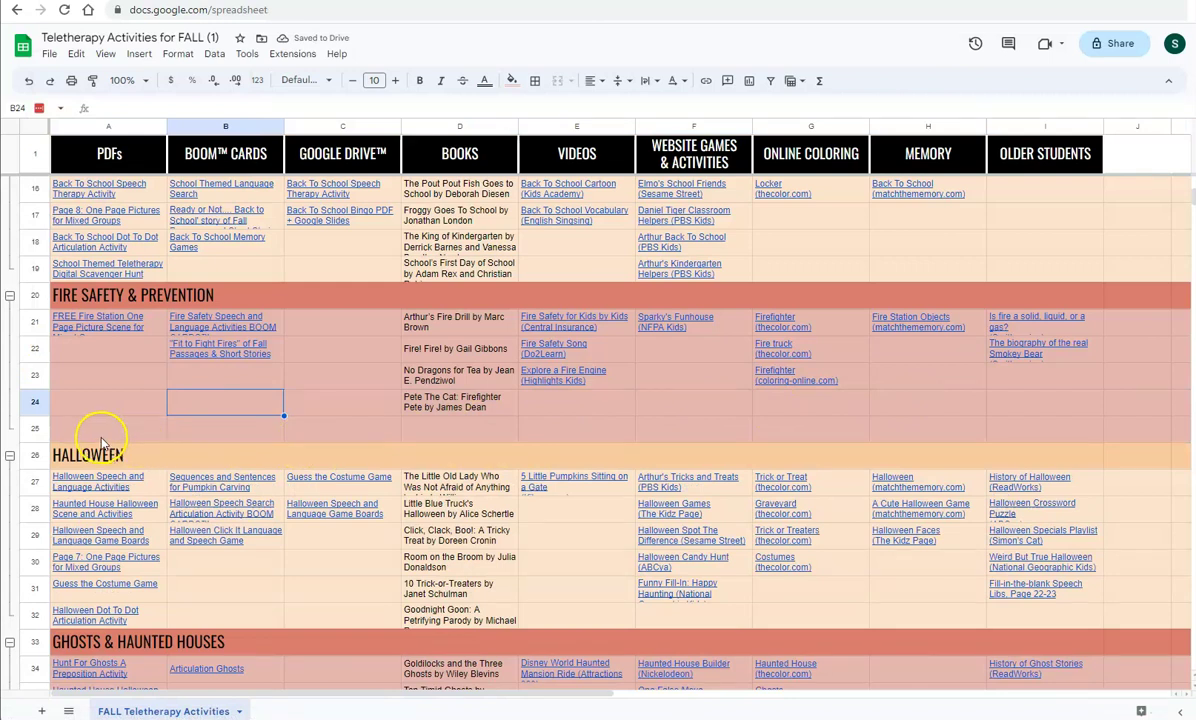
key("ctrl+z")
Step: Look through the themed sections between Thanksgiving and Fall (General), and preview the Google Drive link for Guess the Monster
scroll(517, 373, "down", 5)
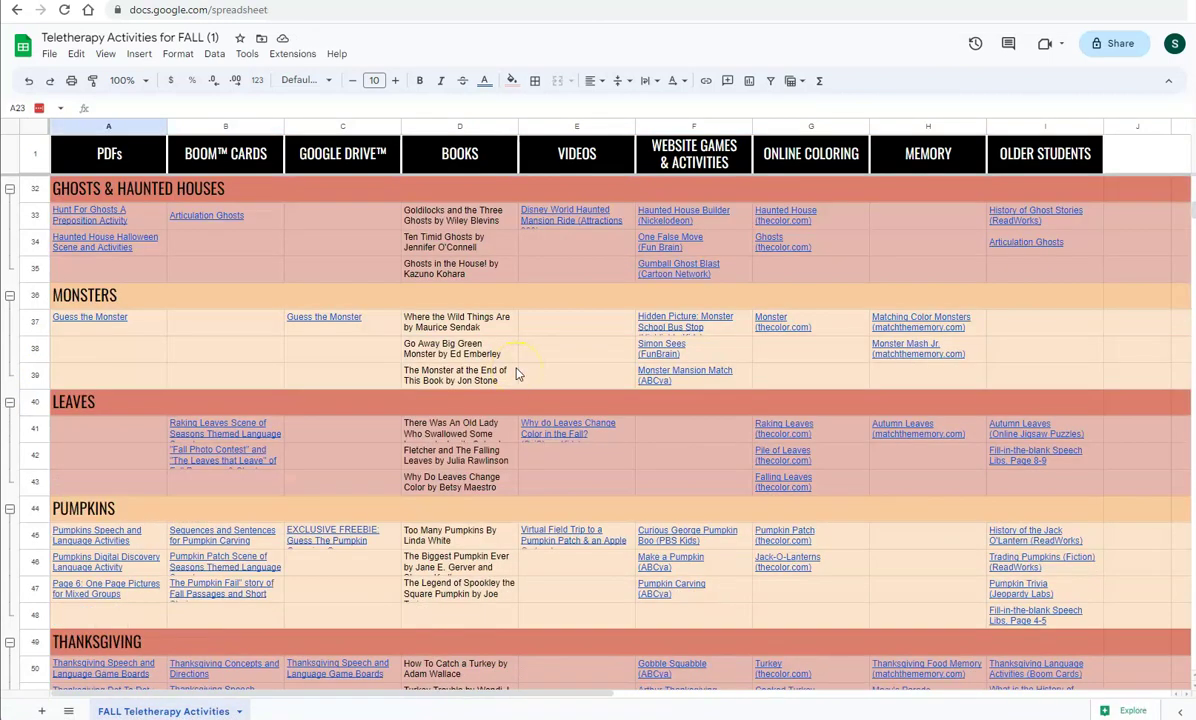
scroll(517, 373, "up", 1)
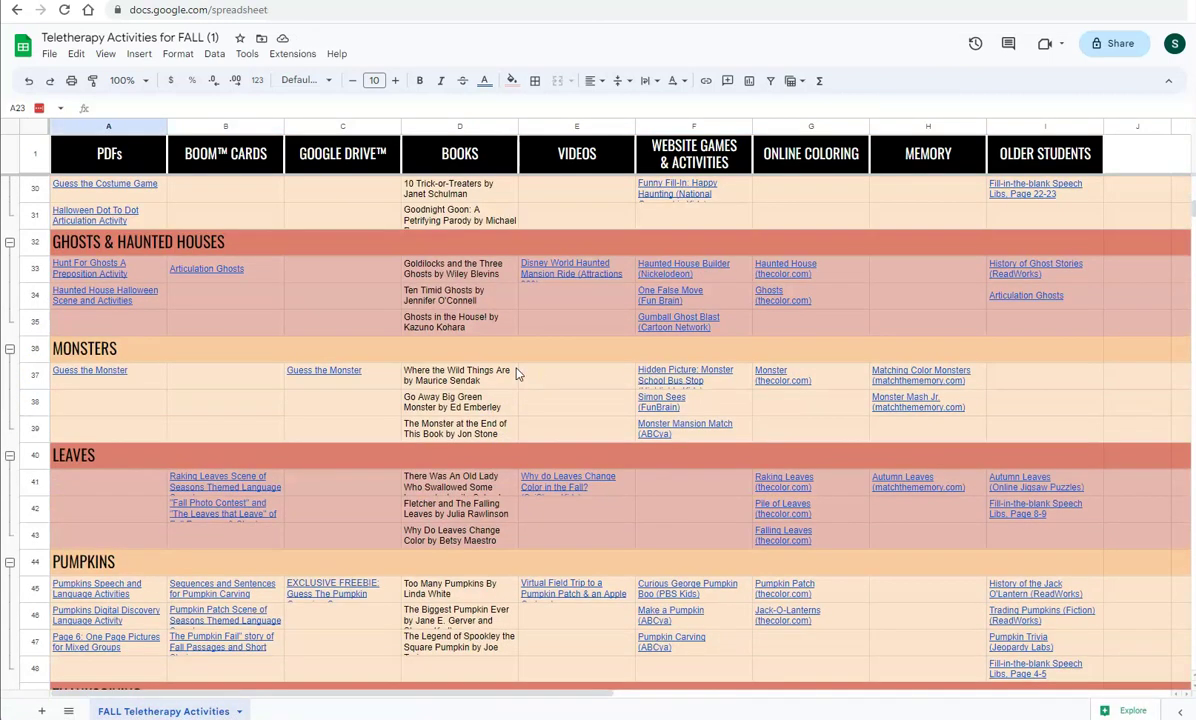
scroll(517, 373, "up", 1)
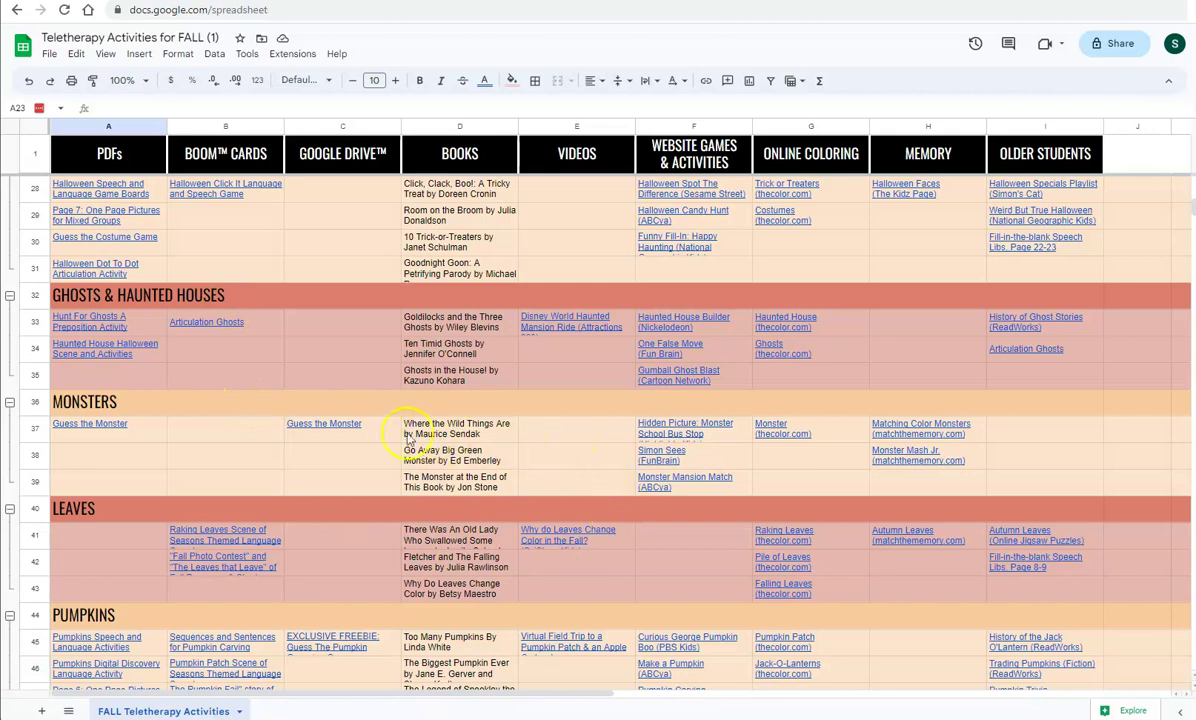
mouse_move(400, 433)
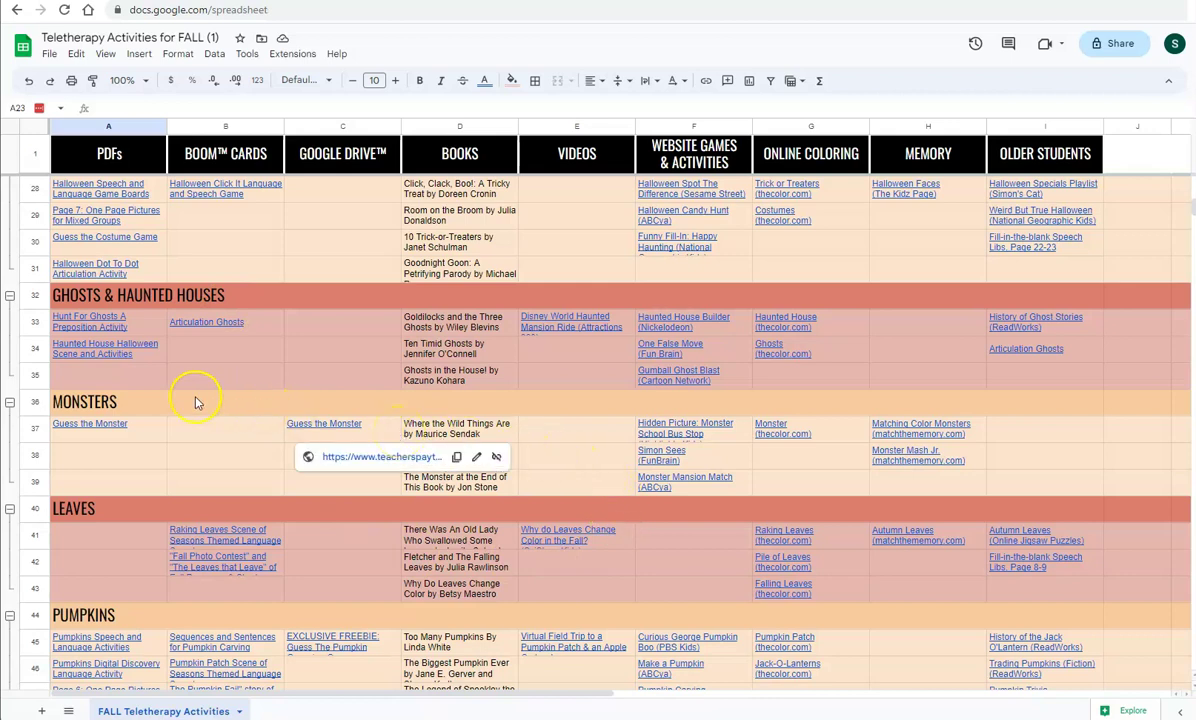
scroll(192, 387, "up", 2)
scroll(205, 398, "up", 1)
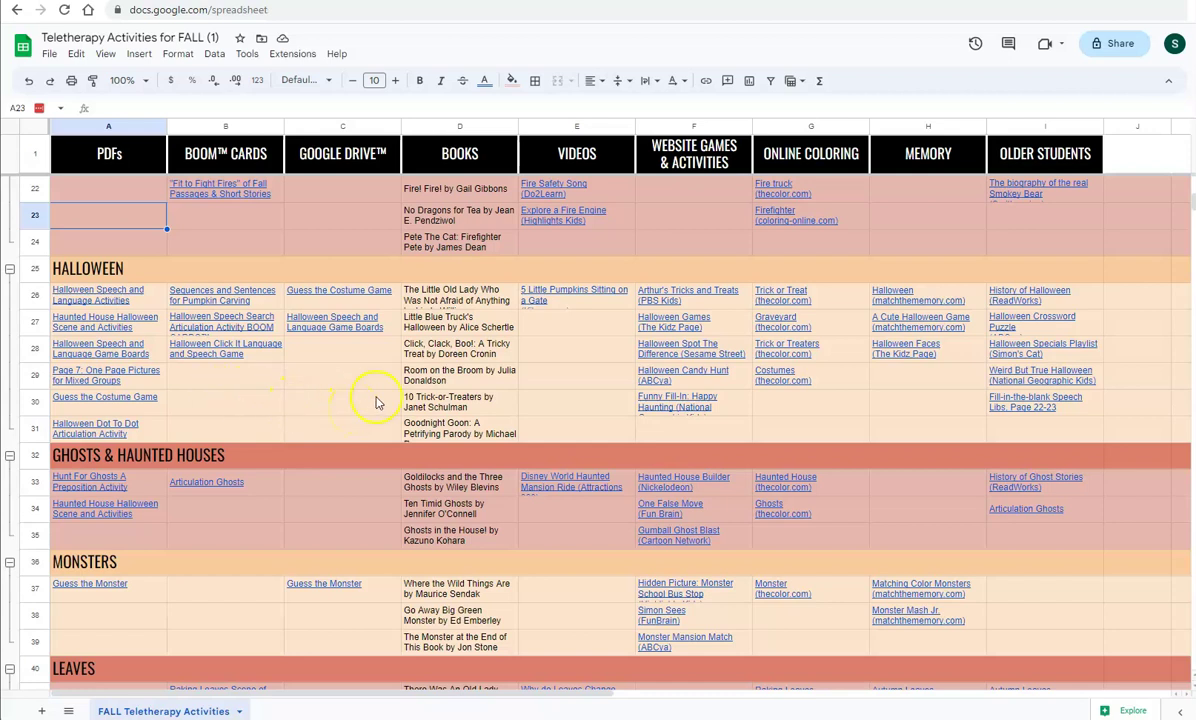
scroll(362, 400, "up", 3)
scroll(376, 402, "up", 4)
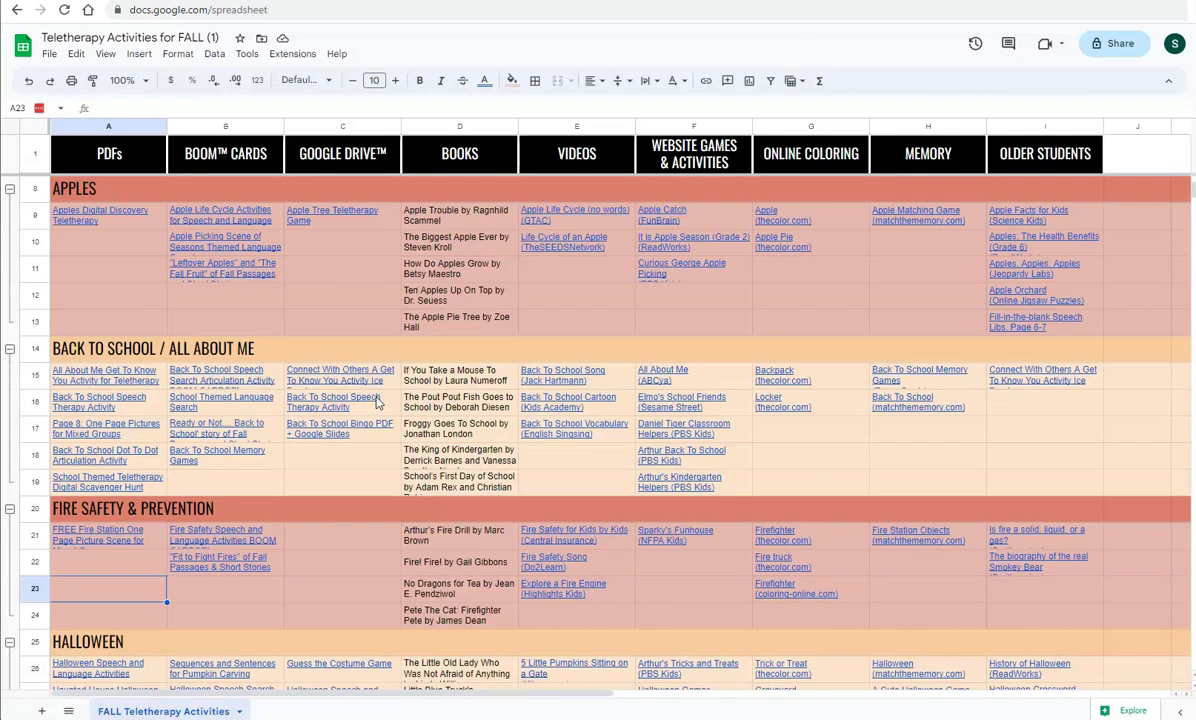
scroll(376, 401, "up", 3)
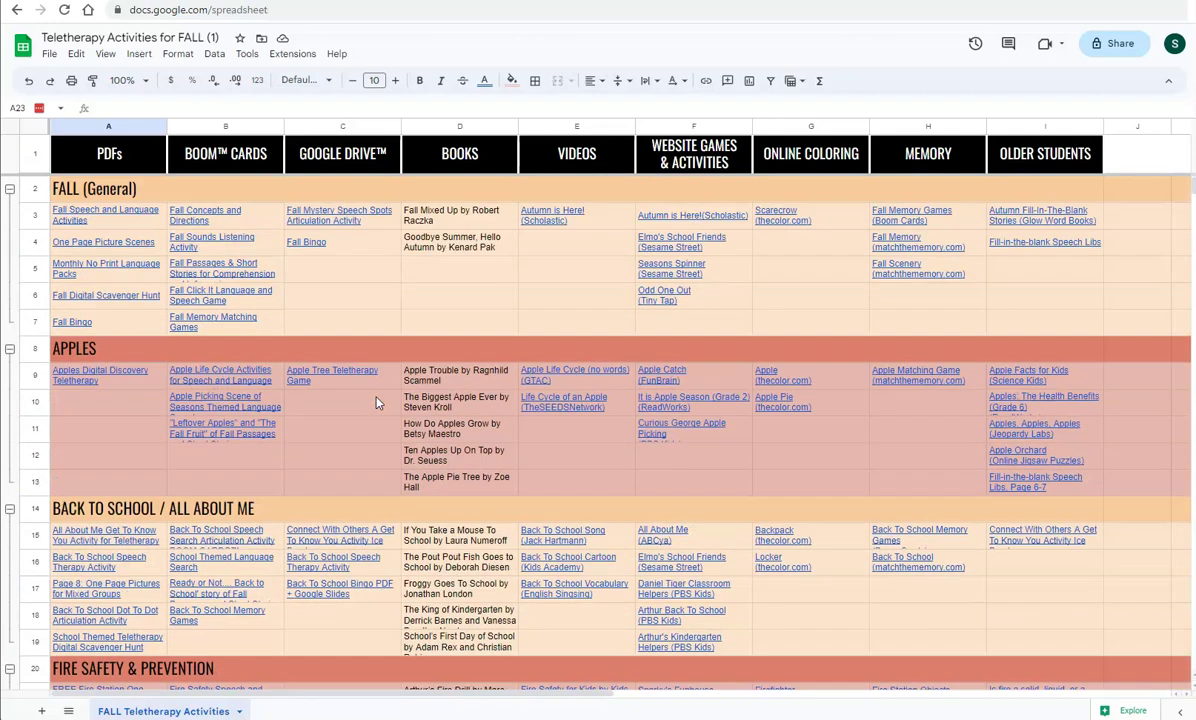